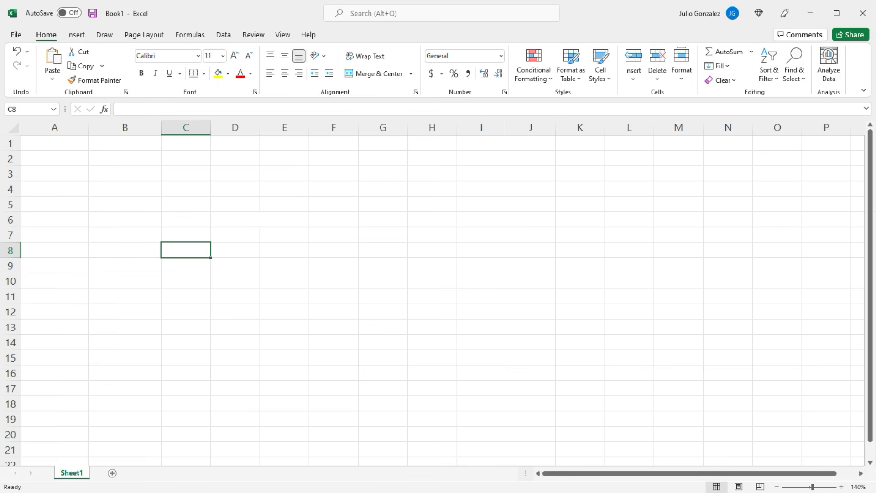
Enter the column headers "Time (s)" in A1 and "Distance (m)" in B1
click(67, 143)
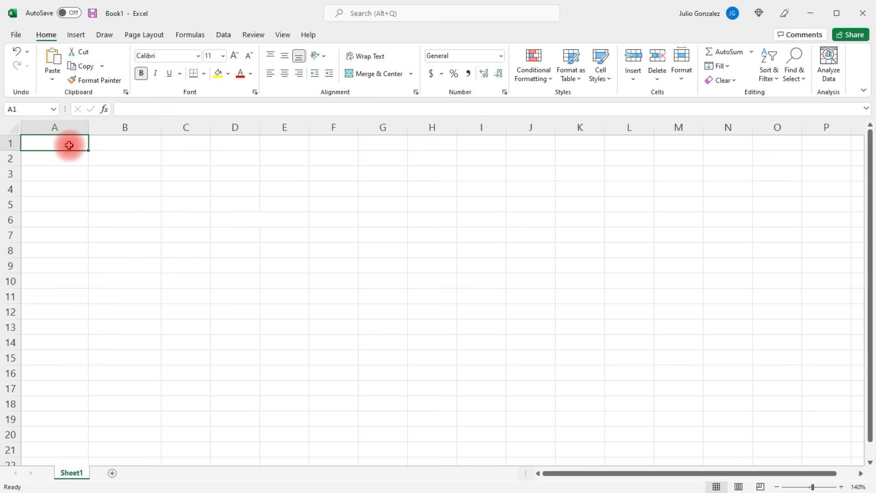
text(Time (s))
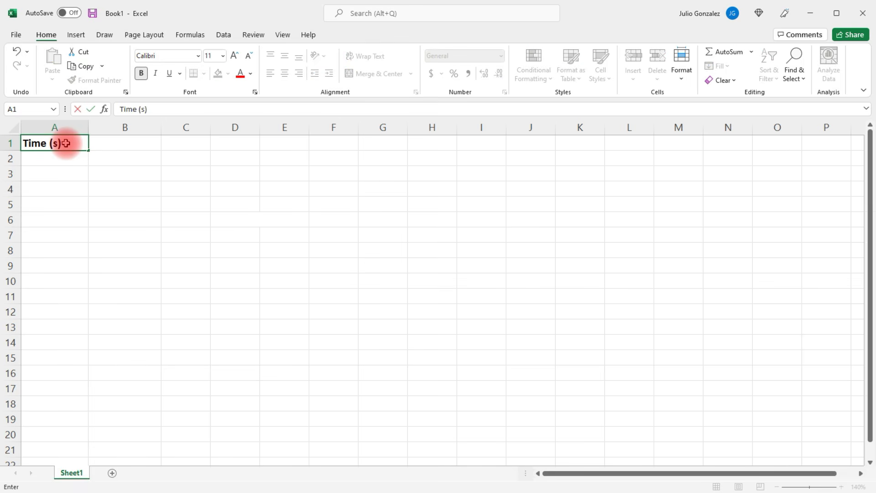
key(Tab)
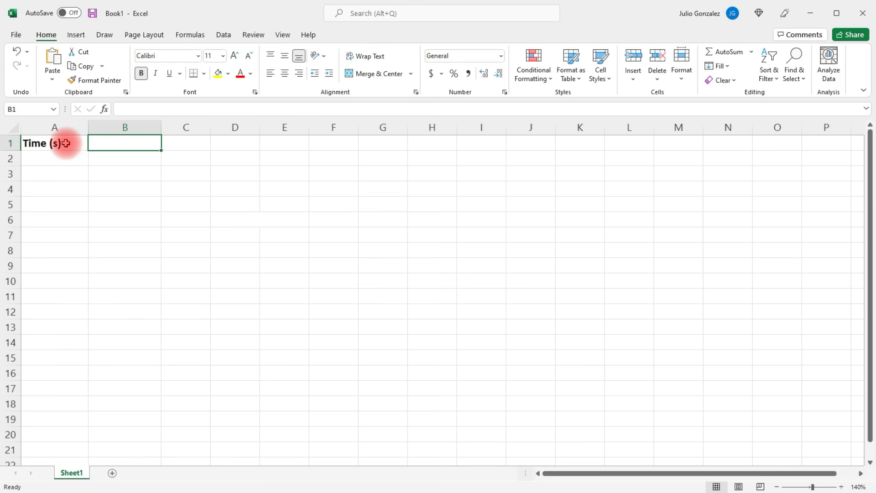
text(Dista)
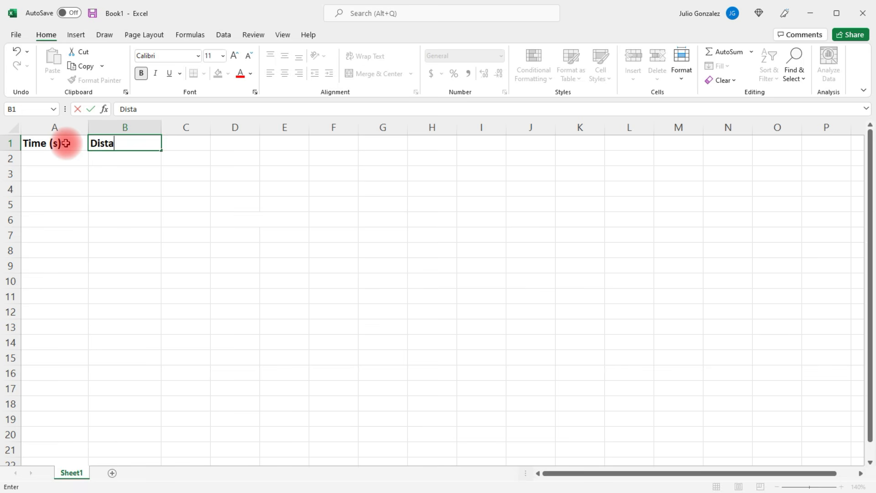
text(nce (m))
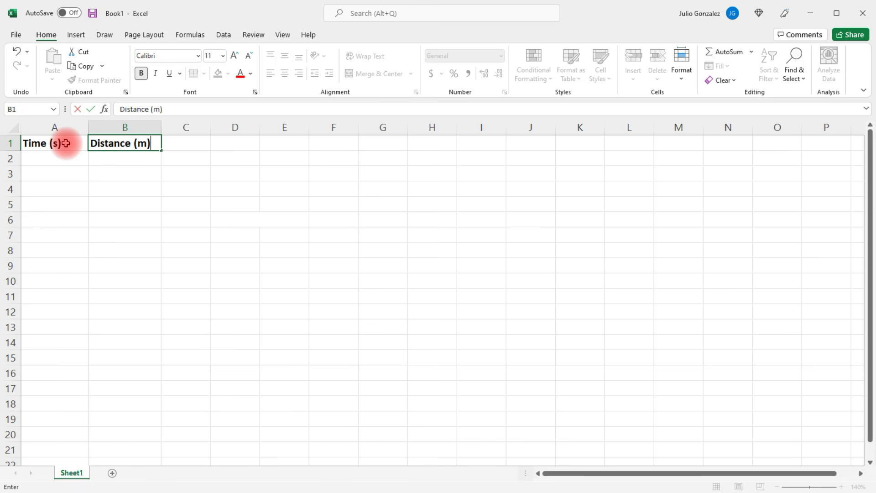
key(Return)
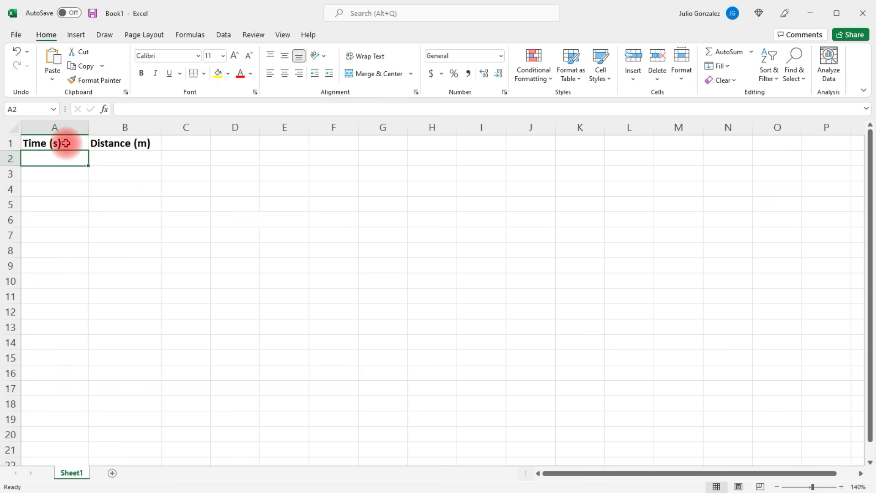
Fill A2:A12 with time values from 0 to 50 in increments of 5
text(0)
key(Return)
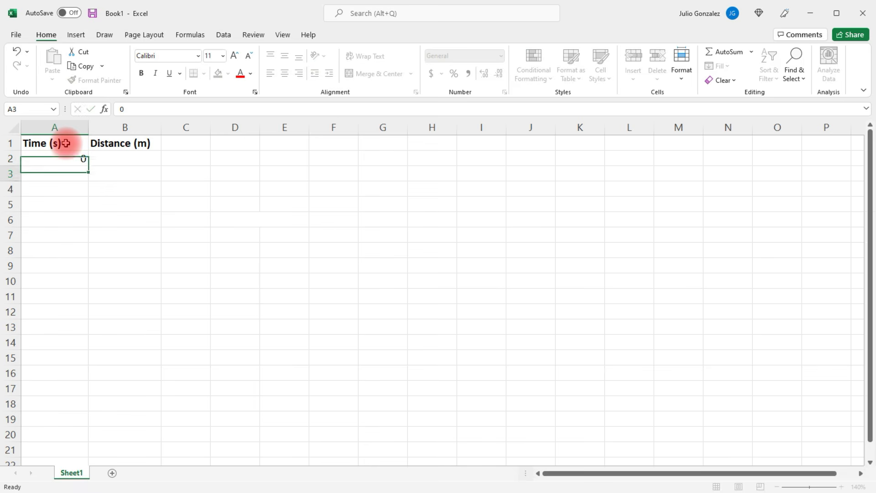
text(5)
key(Return)
text(10)
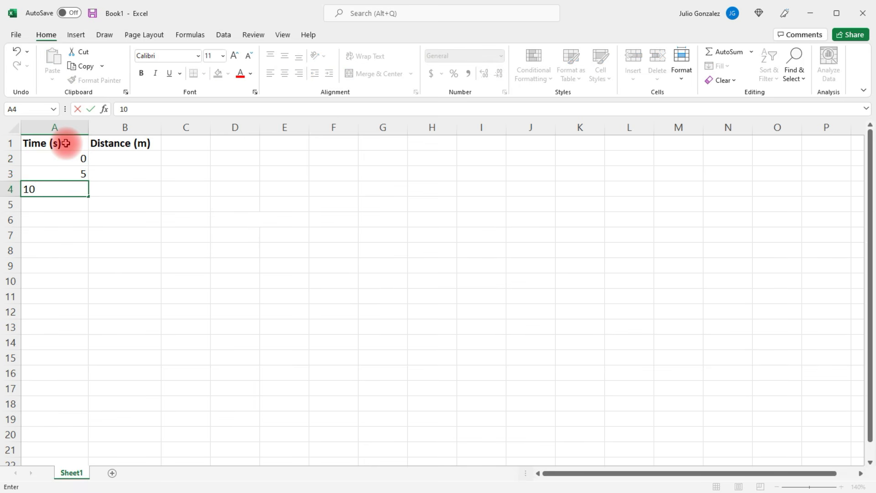
key(Return)
text(15)
key(Return)
text(20)
key(Return)
text(25)
key(Return)
text(30)
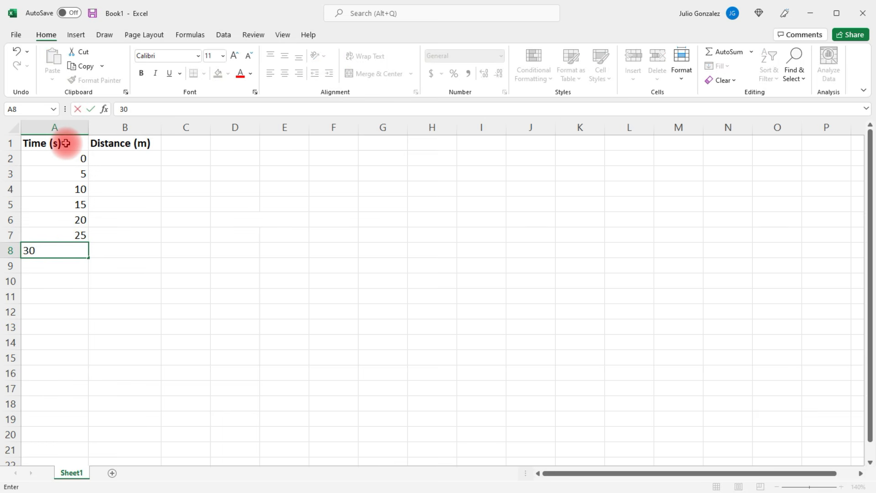
key(Return)
text(35)
key(Return)
text(40)
key(Return)
text(45)
key(Return)
text(50)
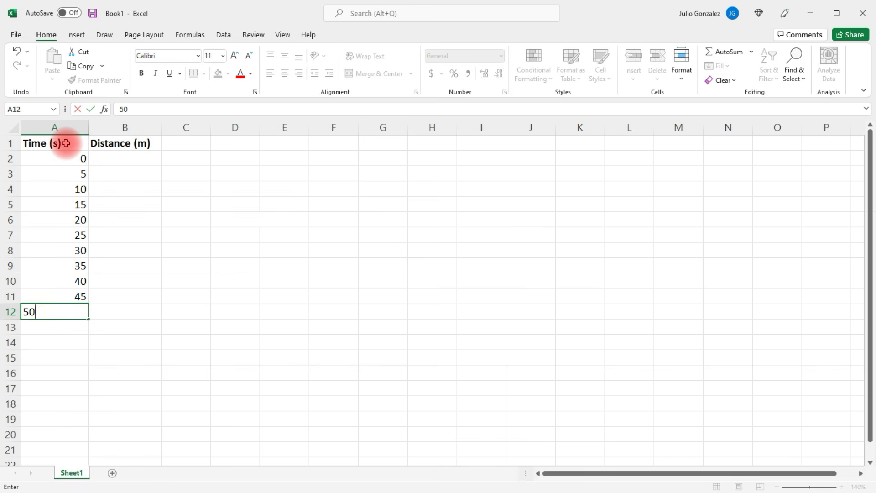
key(Right)
Enter the distances 10, 17, 25, 34, 42, 53, 65, 78 and 86 in cells B2 to B10
key(Up)
key(Up)
key(Up)
key(Up)
key(Up)
key(Up)
key(Up)
key(Up)
key(Up)
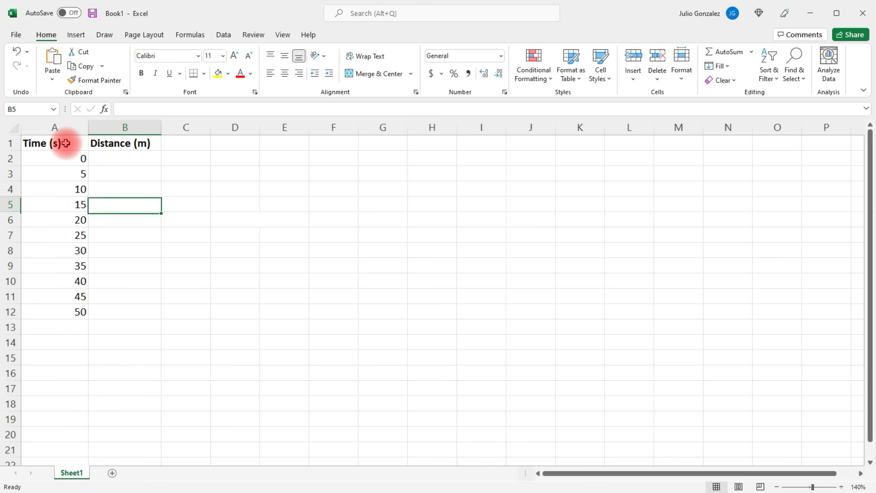
key(Up)
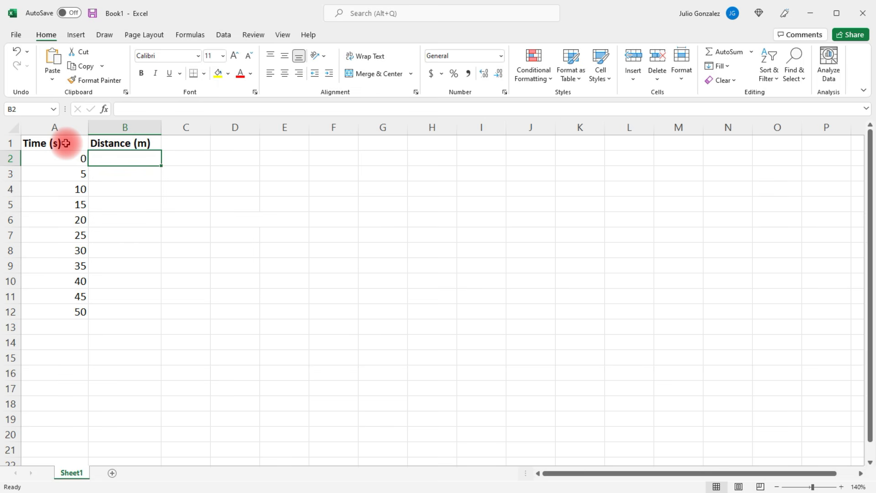
text(10)
key(Return)
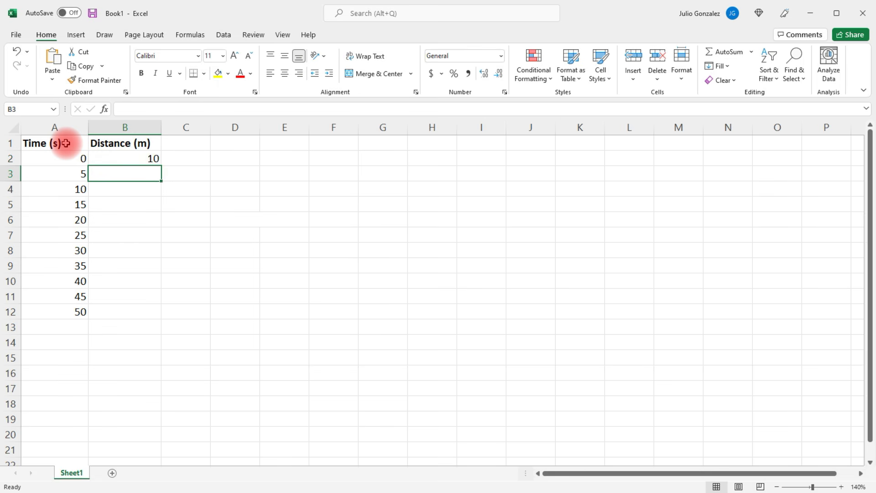
text(17)
key(Return)
text(25)
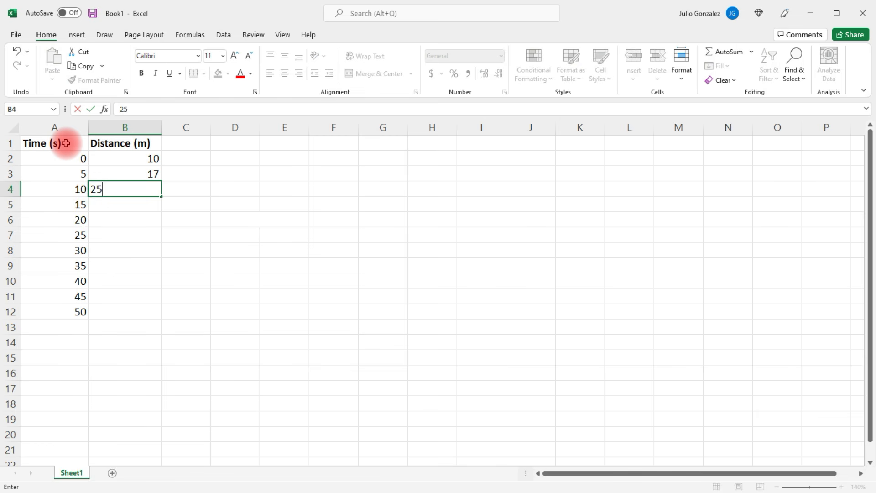
key(Return)
text(34)
key(Return)
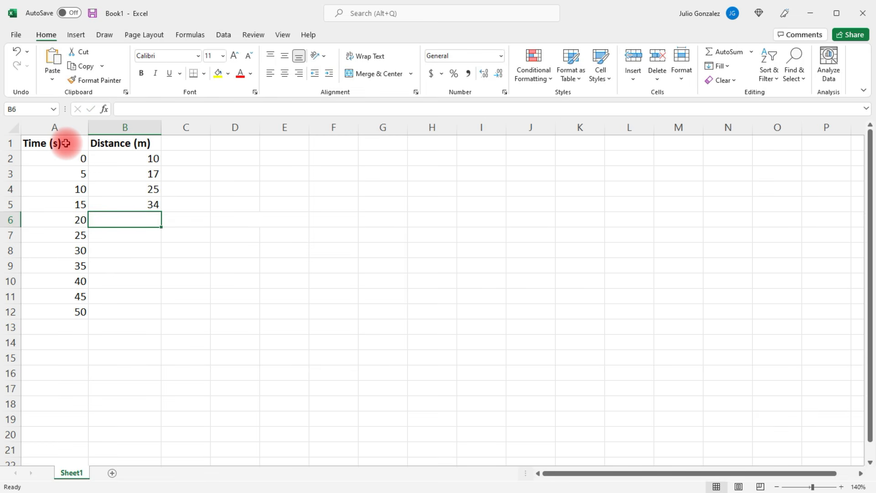
text(42)
key(Return)
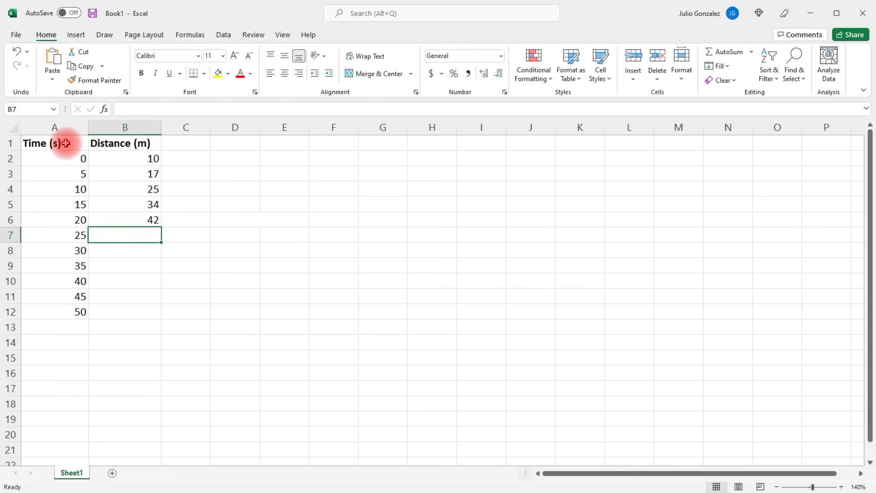
text(53)
key(Return)
text(65)
key(Return)
text(78)
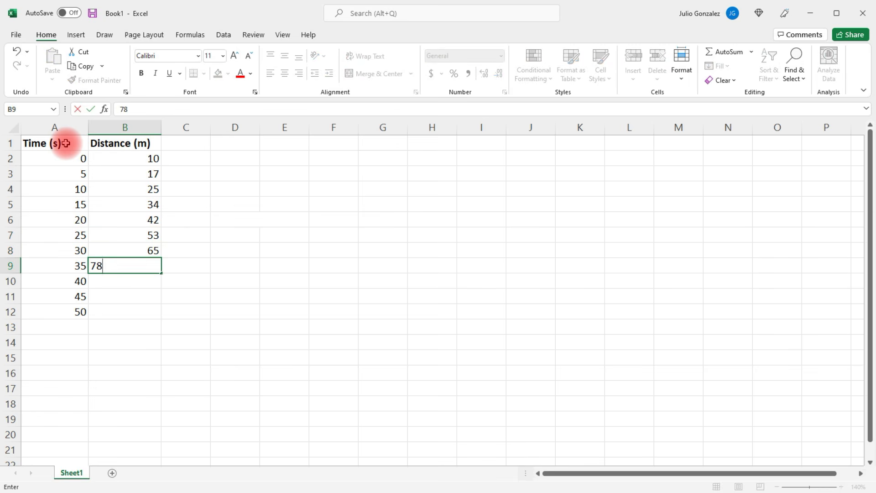
key(Return)
text(86)
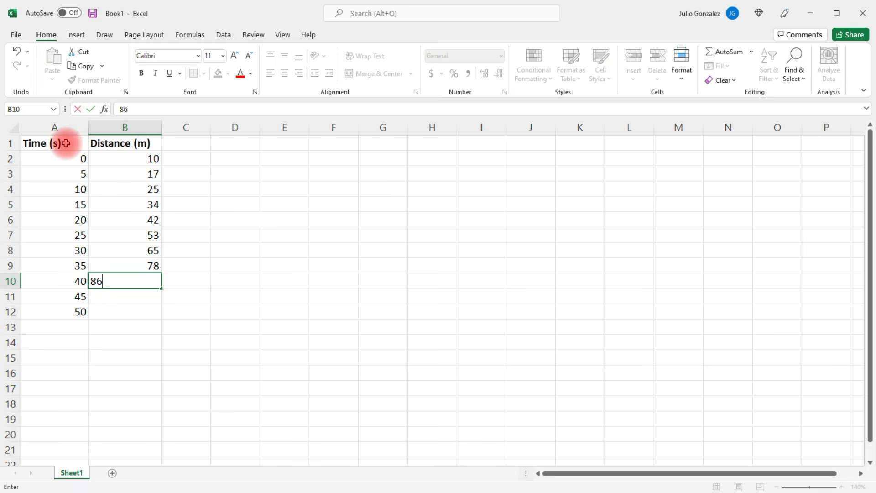
key(Return)
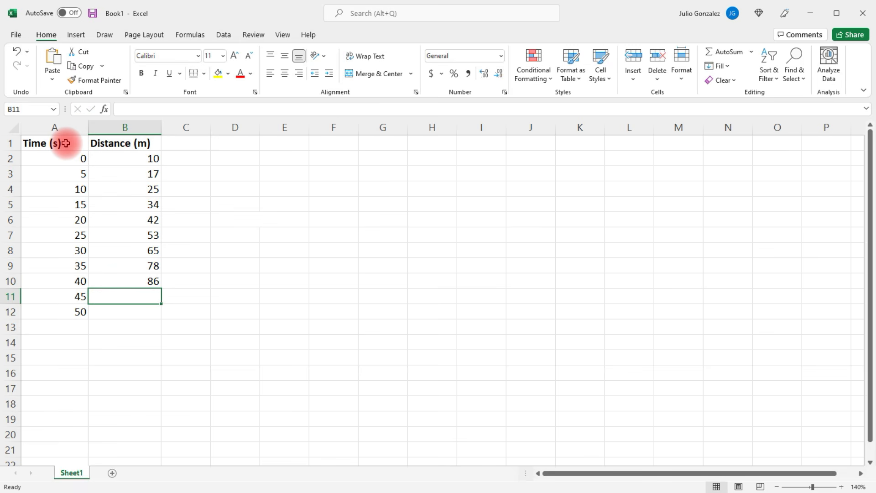
Change the distance in B10 to 89 and enter 98 in B11 and 107 in B12
key(Up)
text(89)
key(Return)
text(98)
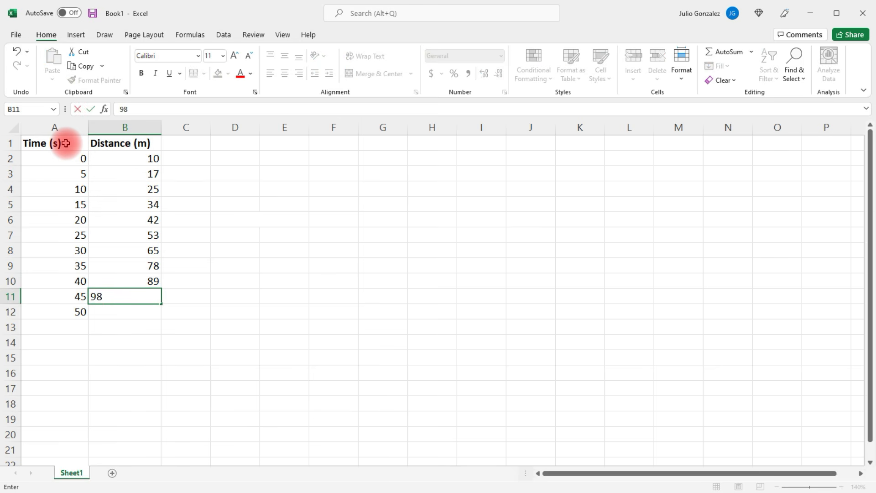
key(Return)
text(107)
key(Return)
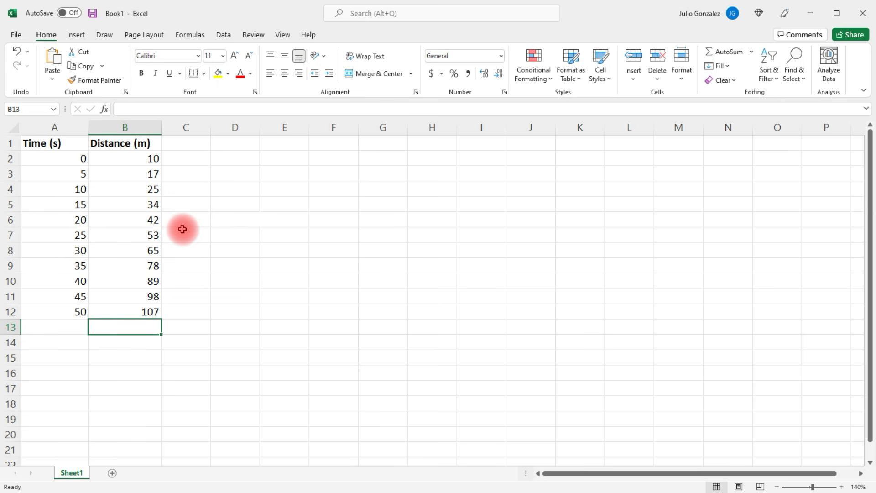
Insert the recommended Scatter chart with connected markers for the time and distance data
click(73, 36)
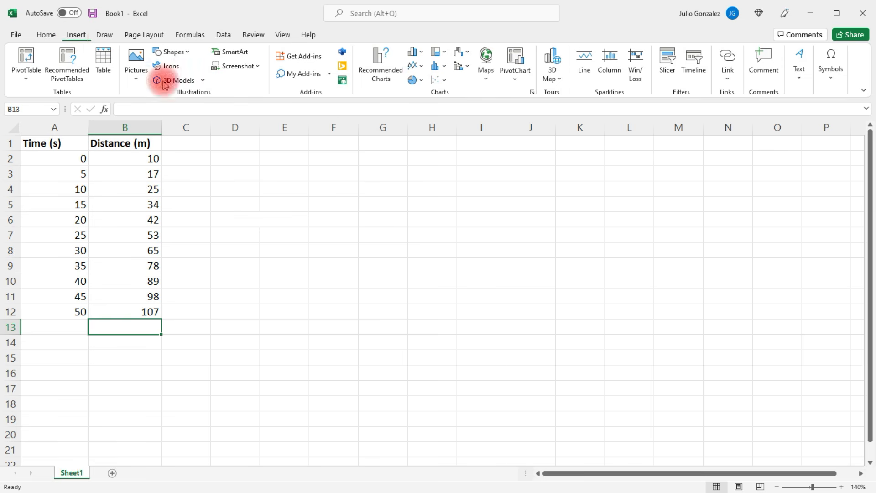
click(384, 61)
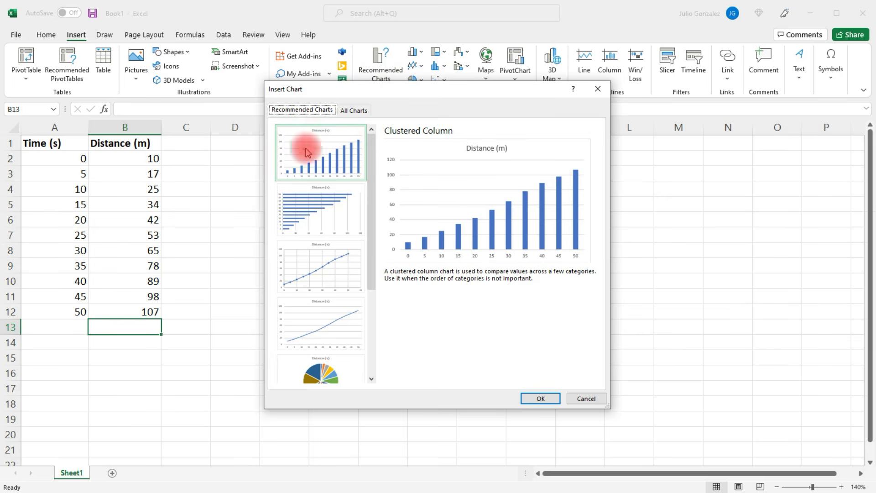
mouse_move(370, 169)
mouse_down()
mouse_move(362, 219)
mouse_move(368, 290)
mouse_move(376, 179)
mouse_up()
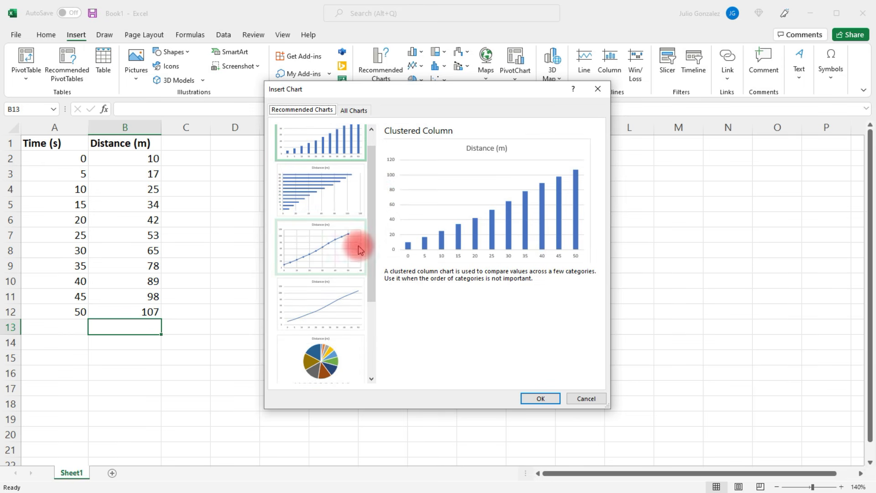
click(325, 250)
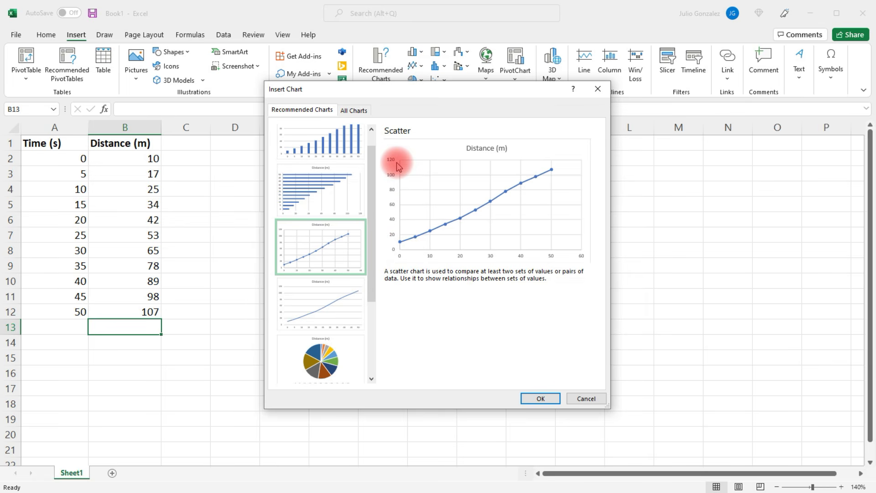
click(542, 398)
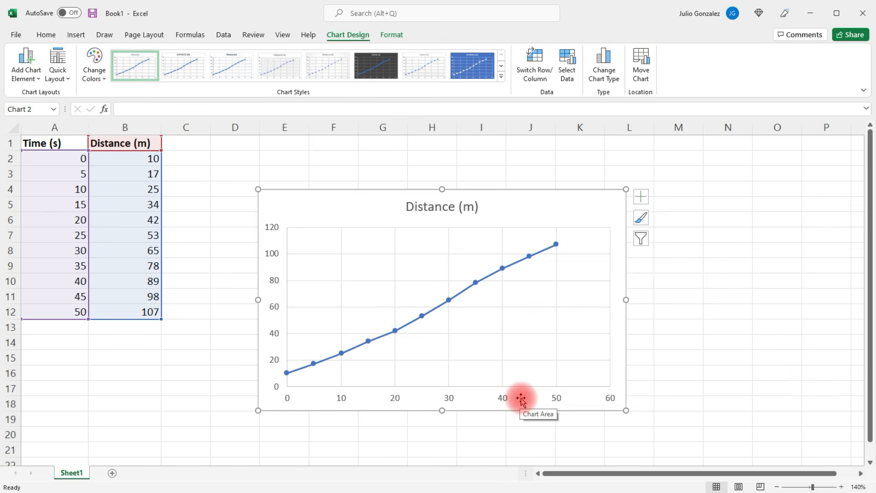
Change the chart title to "Distance vs Time" and dismiss the multiple-panes tip
click(455, 208)
double_click(466, 216)
click(476, 206)
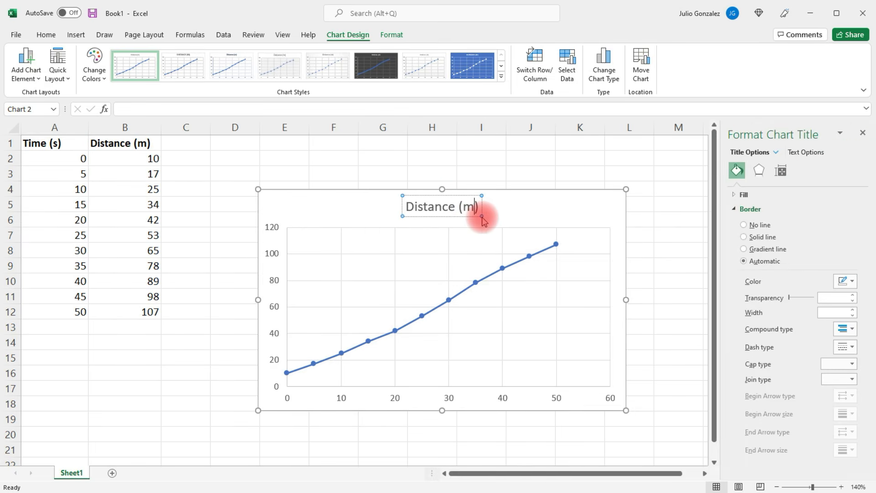
key(BackSpace)
key(BackSpace)
key(BackSpace)
key(BackSpace)
key(BackSpace)
key(BackSpace)
key(BackSpace)
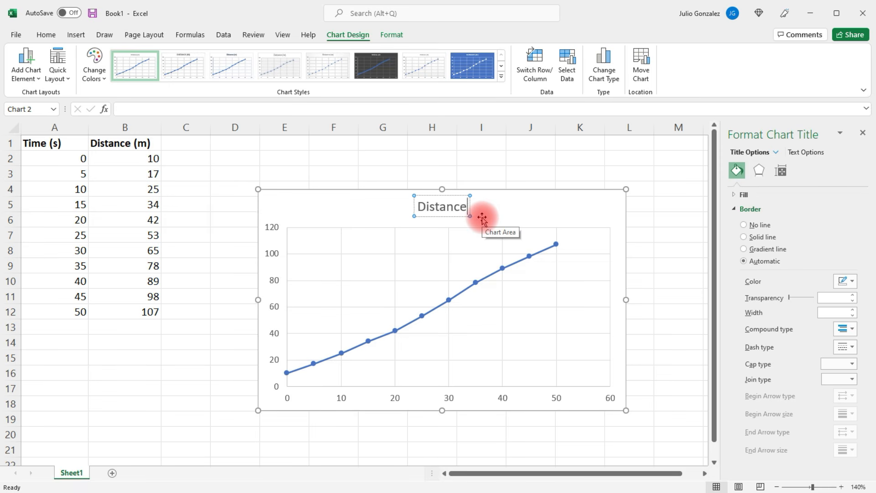
text(nce vs Time)
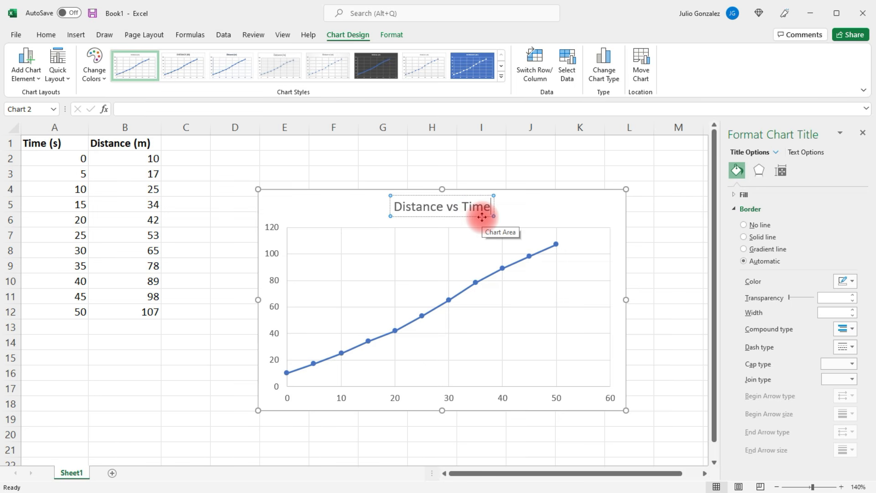
click(678, 218)
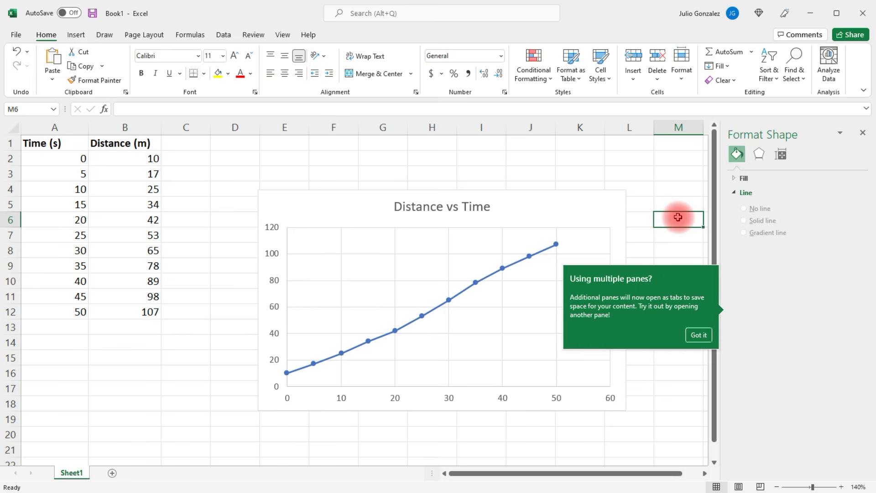
click(698, 335)
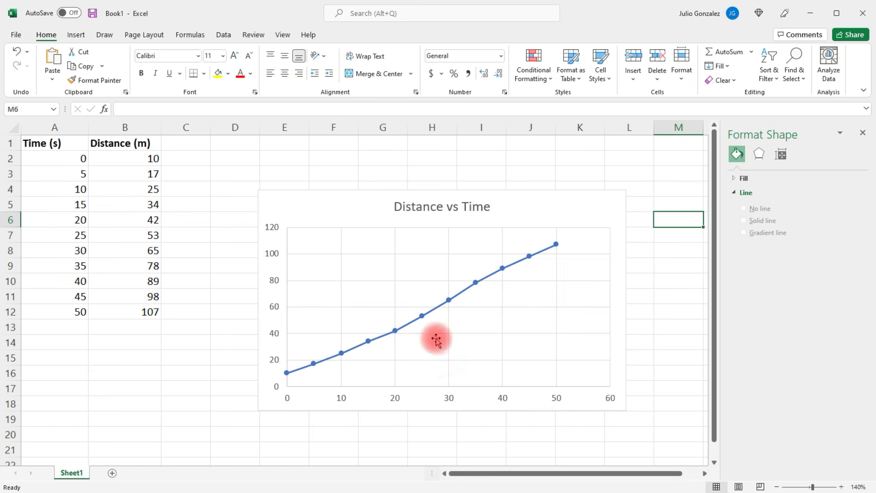
Add a primary horizontal axis title to the chart and set its text to "Time (s)"
click(350, 211)
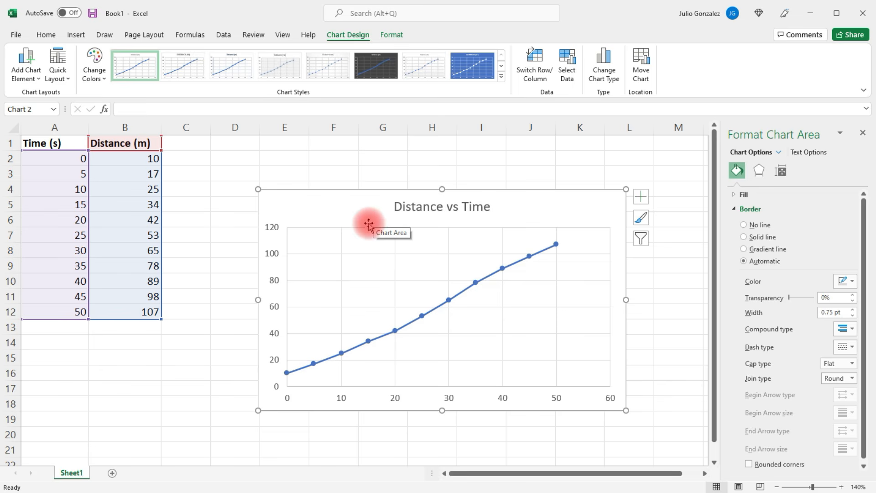
click(33, 77)
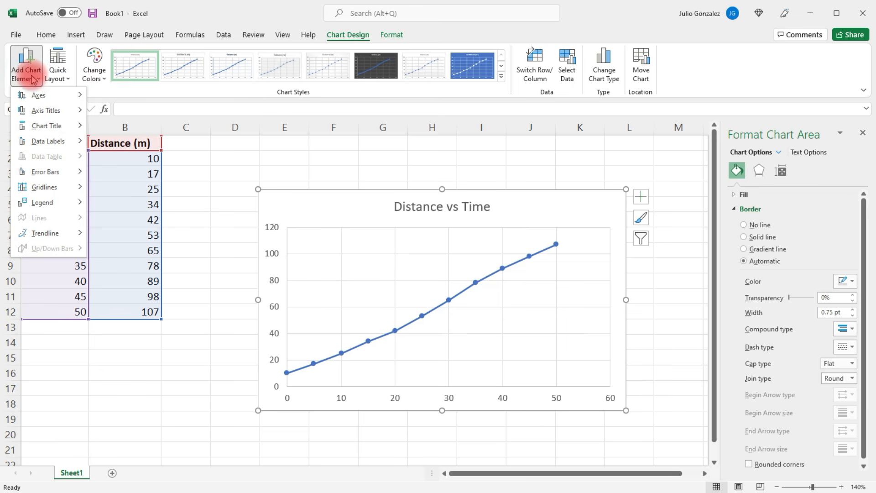
mouse_move(55, 114)
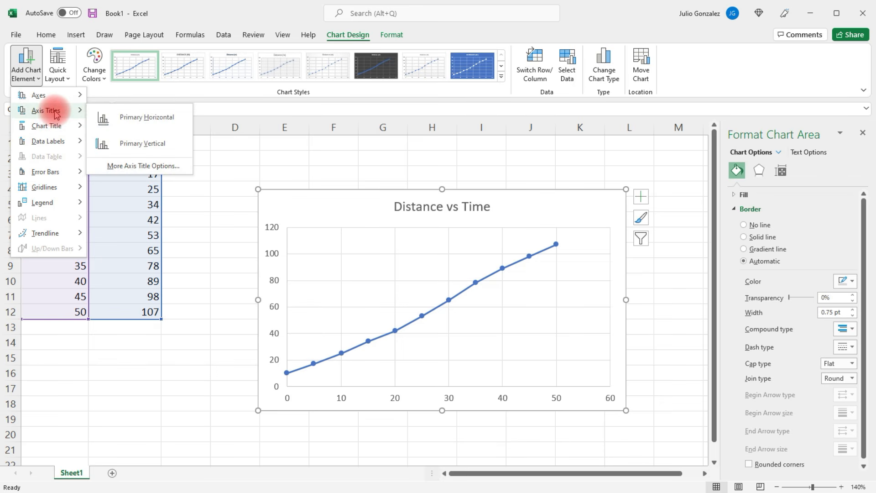
click(148, 118)
click(468, 391)
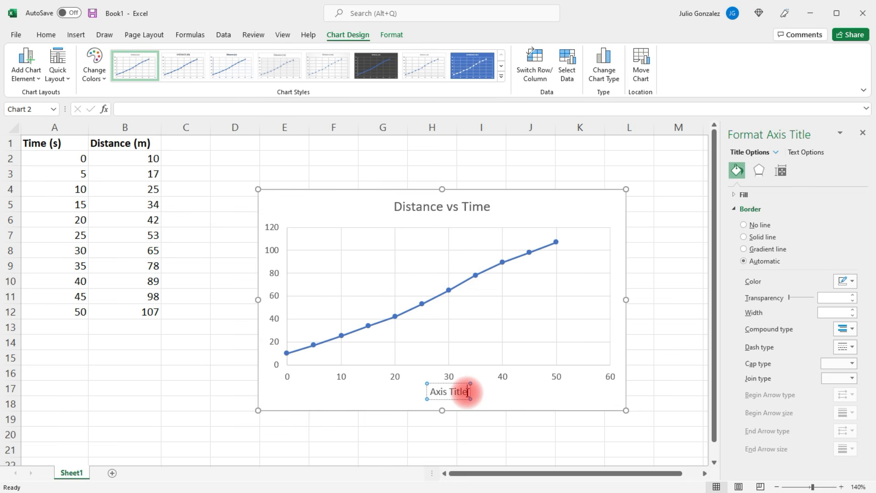
key(BackSpace)
key(BackSpace)
key(BackSpace)
key(BackSpace)
key(BackSpace)
key(BackSpace)
key(BackSpace)
key(BackSpace)
key(BackSpace)
key(BackSpace)
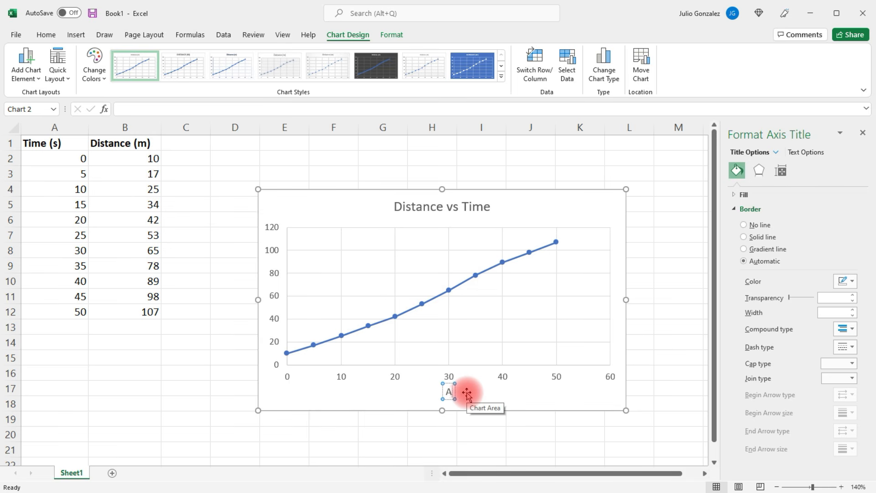
text(Time (s)
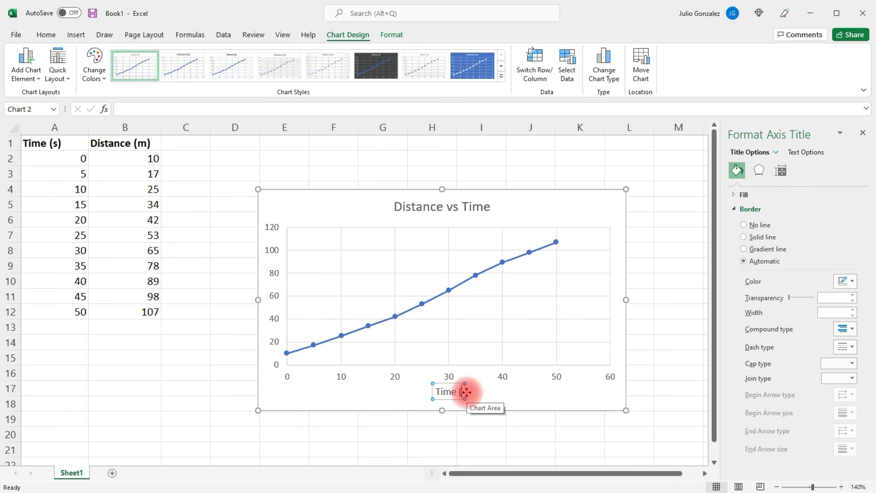
text())
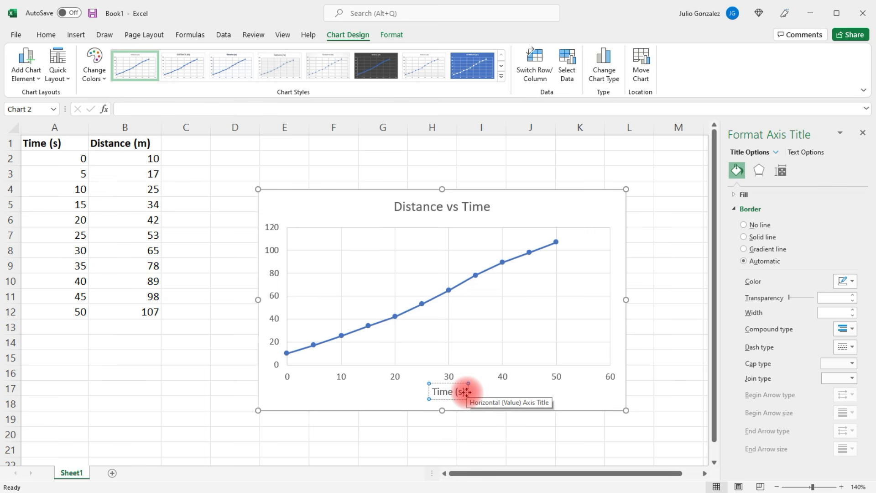
Add a primary vertical axis title to the chart and set its text to "Distance (m)"
click(36, 77)
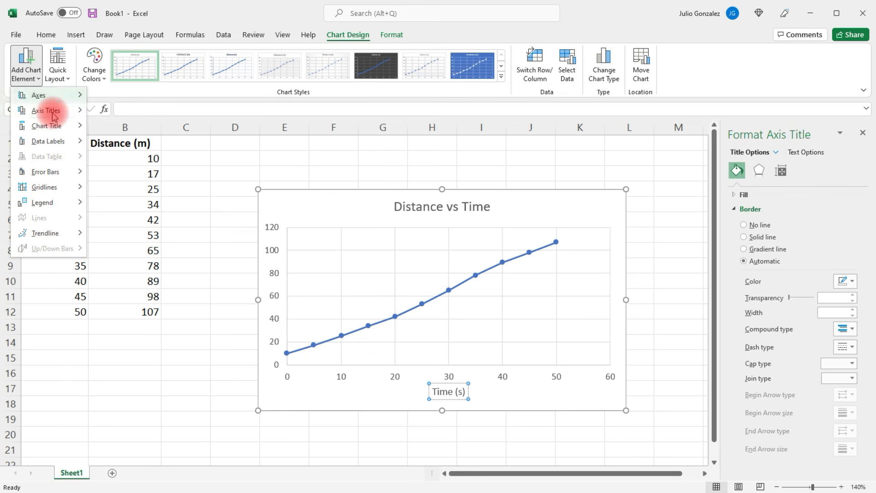
mouse_move(52, 111)
click(135, 147)
click(282, 293)
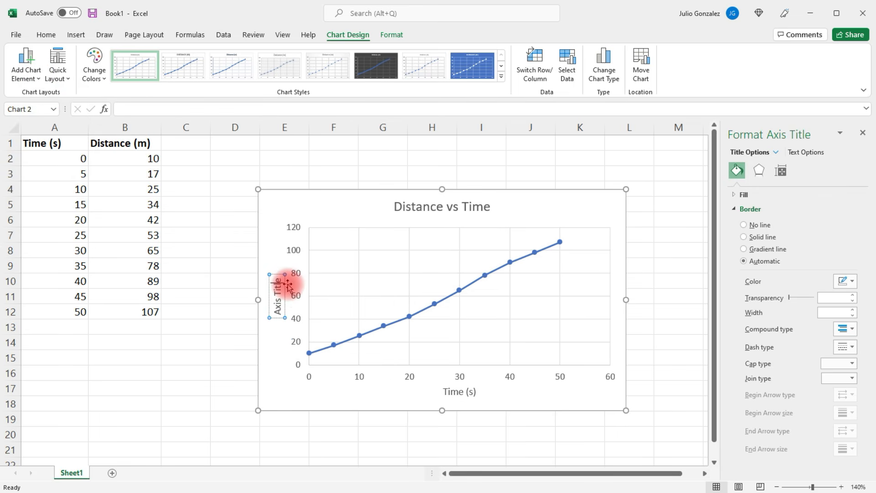
key(BackSpace)
key(BackSpace)
key(BackSpace)
key(BackSpace)
key(BackSpace)
key(BackSpace)
key(BackSpace)
key(BackSpace)
key(BackSpace)
key(BackSpace)
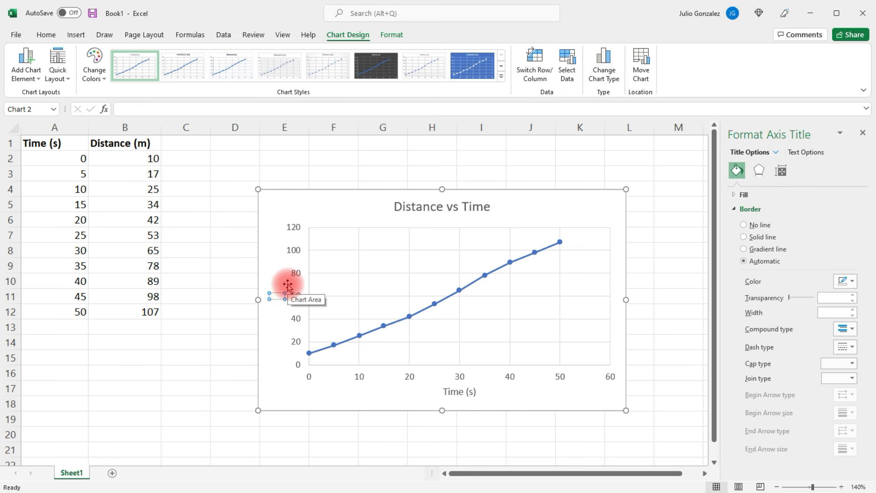
text(Distance (m))
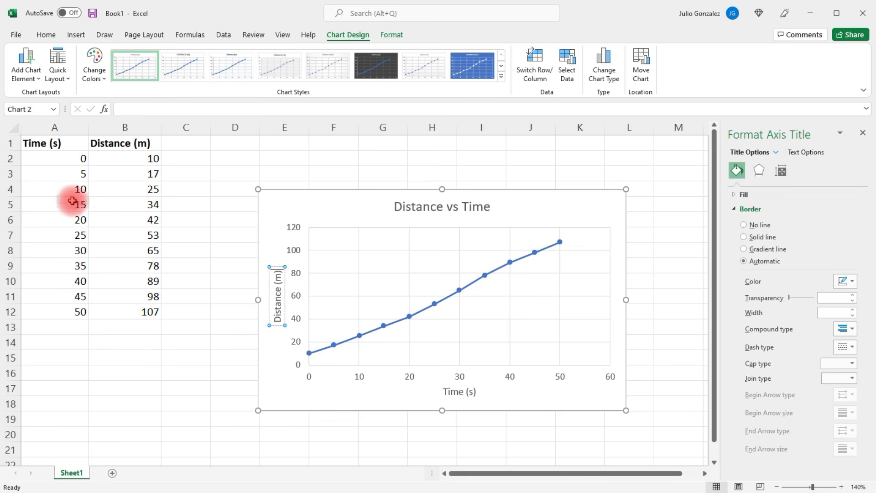
drag(47, 160, 137, 338)
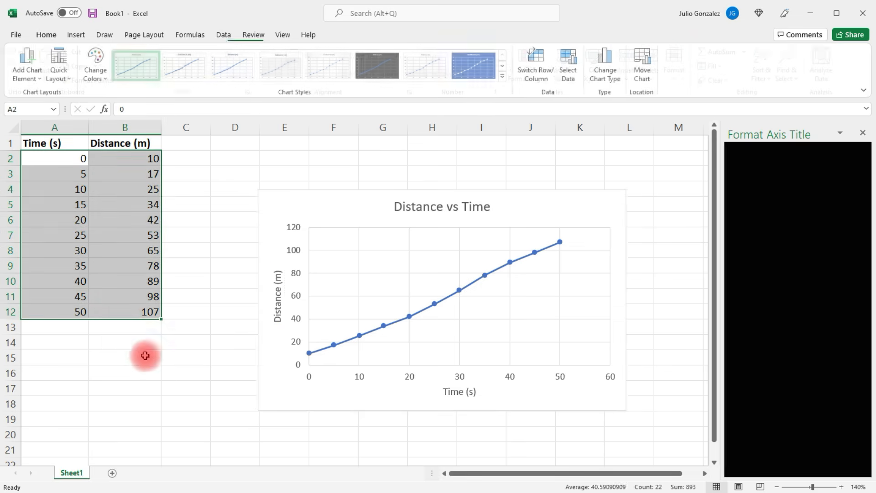
click(152, 376)
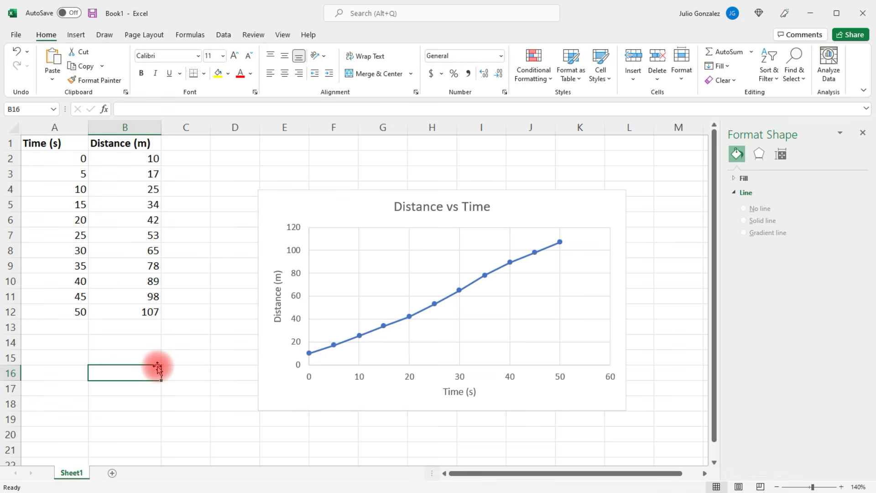
Enter the line equation "Y = mx + b" as text in cell A14
click(62, 344)
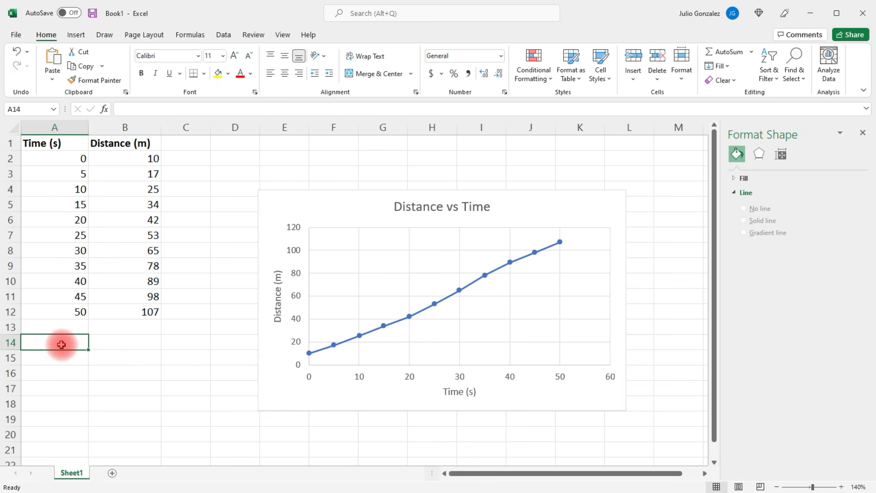
text(Y = mx)
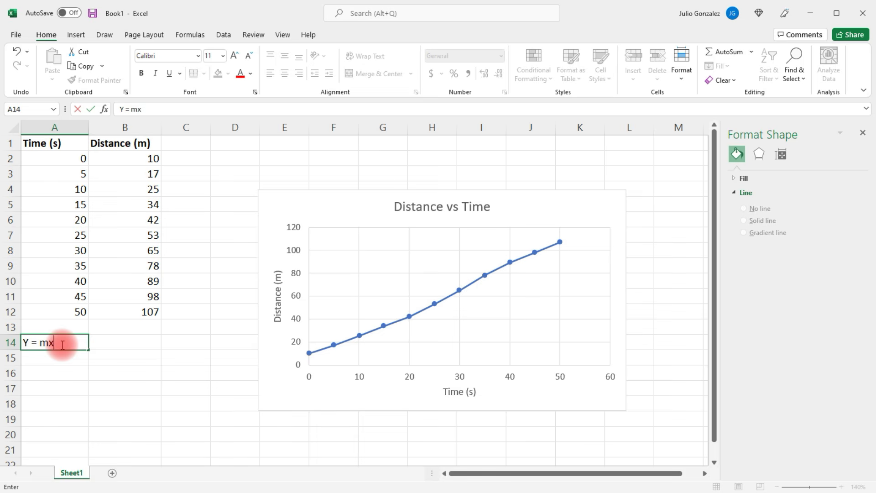
text( T)
key(BackSpace)
text(+ b)
key(Return)
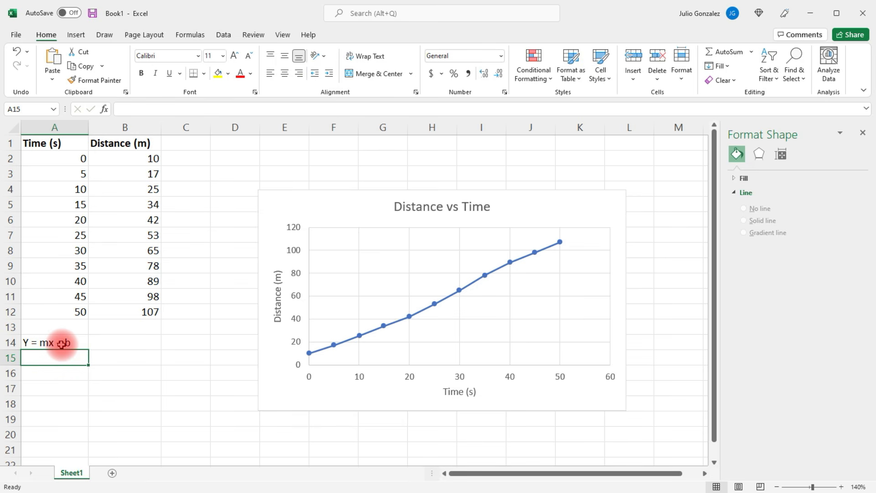
Calculate the slope in cell A15 with =slope(B2:B12,A2:A12), using distances as known y's and times as known x's
text(=slope)
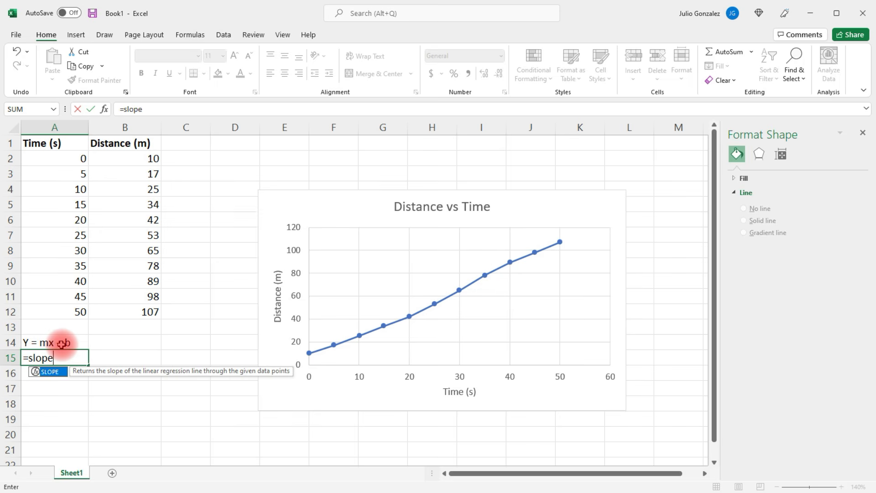
text(()
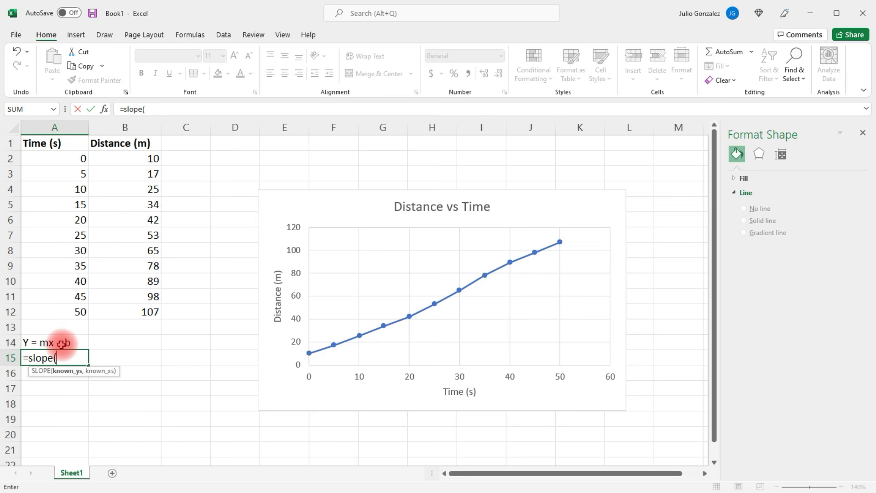
drag(137, 158, 141, 309)
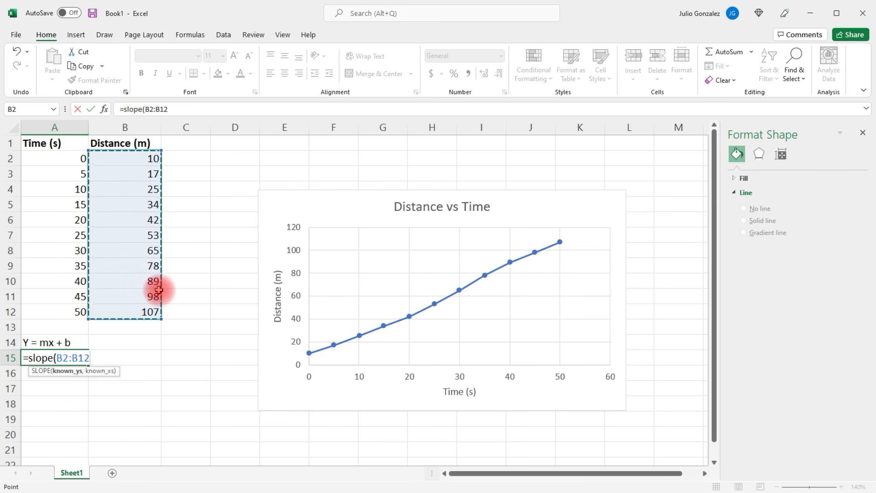
text(,)
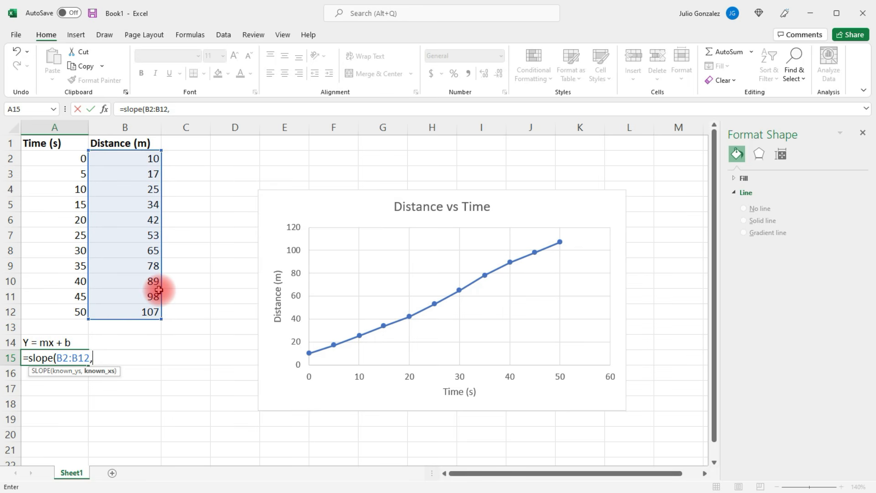
drag(43, 157, 47, 314)
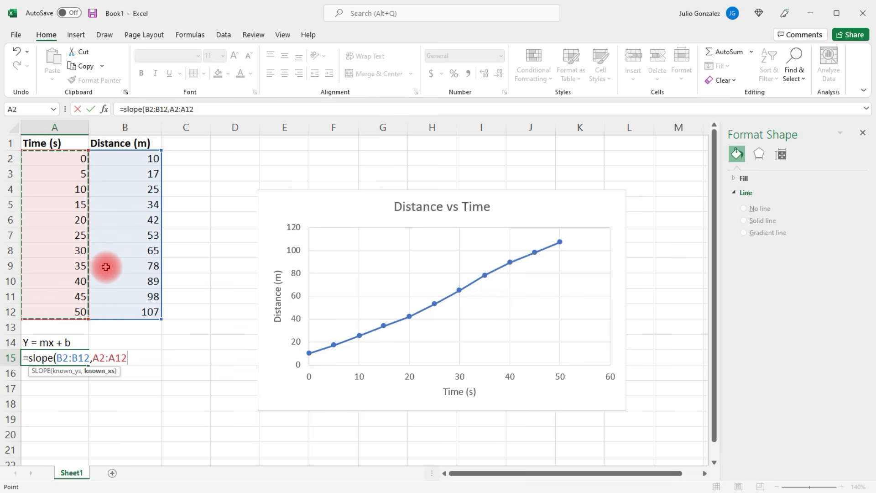
text())
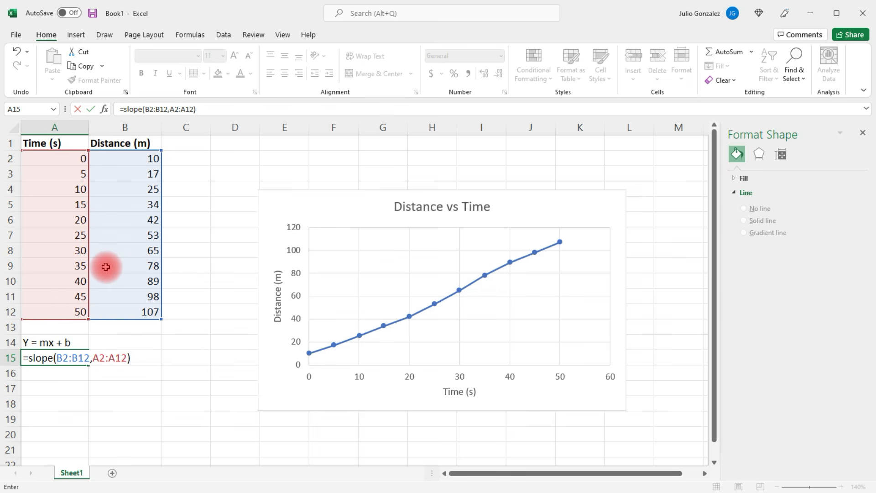
key(Return)
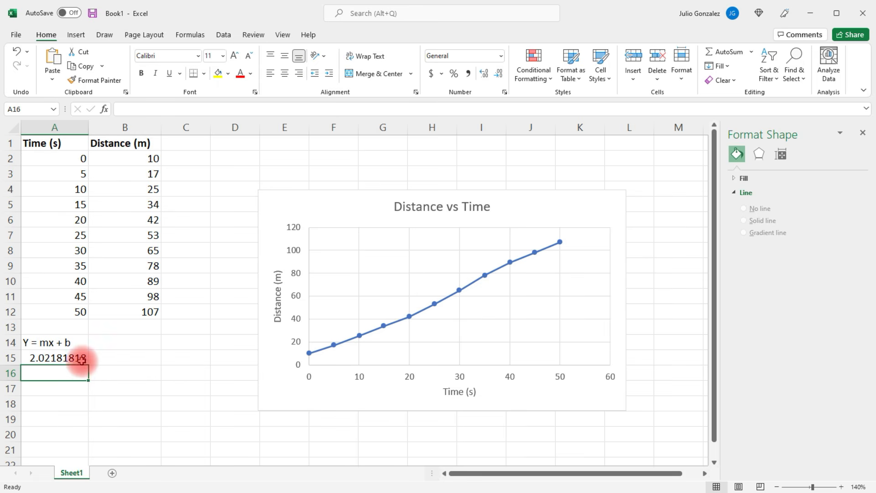
Enter the labels "Slope:" in B15 and "Y-Intercept:" in B16
click(114, 360)
text(Slope:)
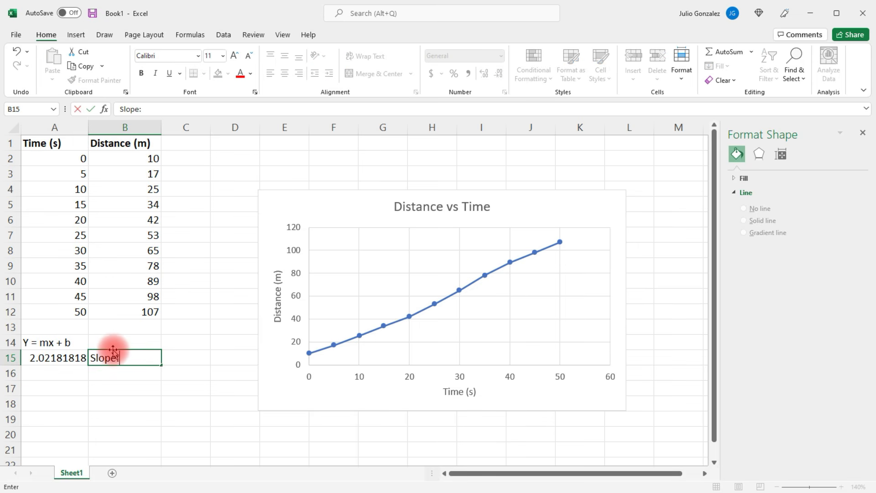
key(Return)
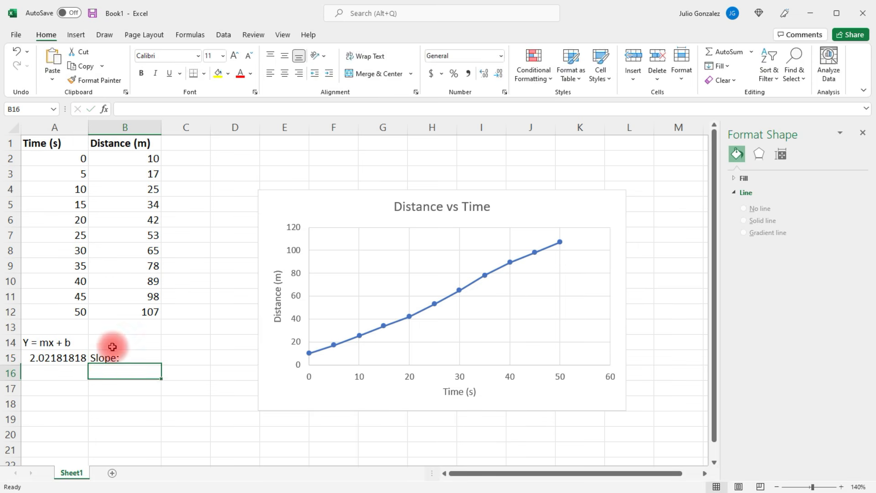
text(Y-Intercept)
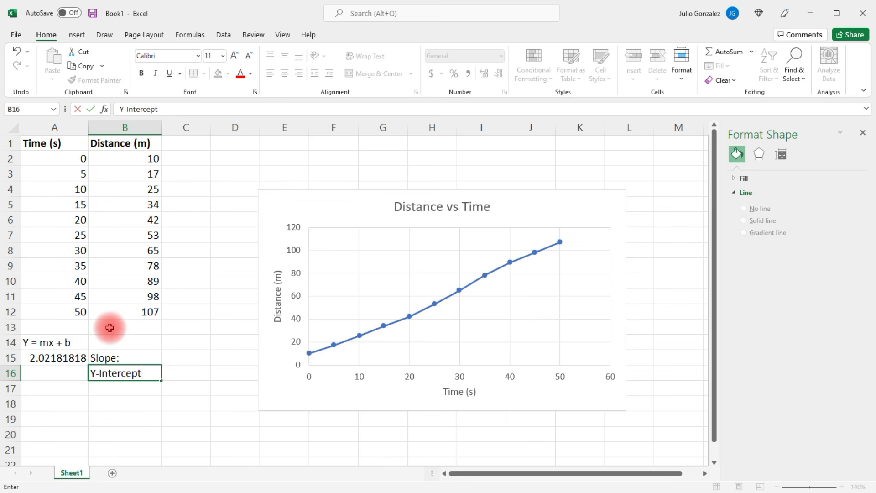
text(:)
key(Return)
Calculate the y-intercept in cell C16 with =intercept(B2:B12,A2:A12)
click(175, 367)
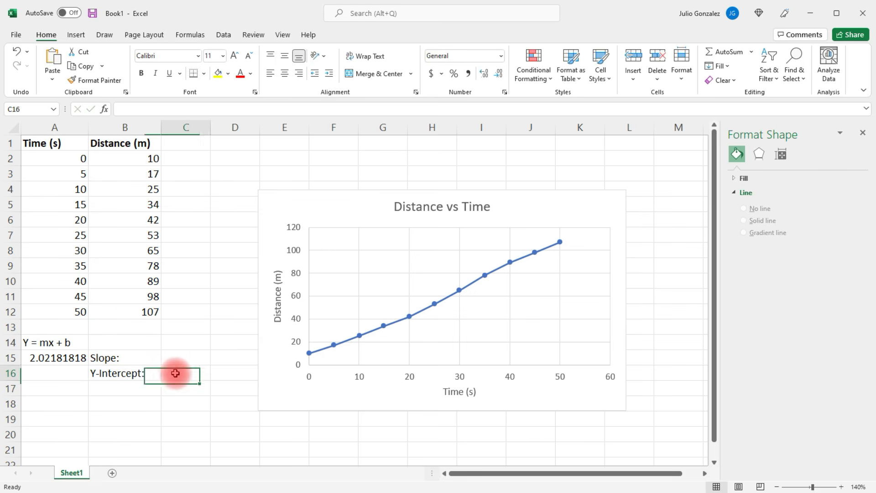
text(=)
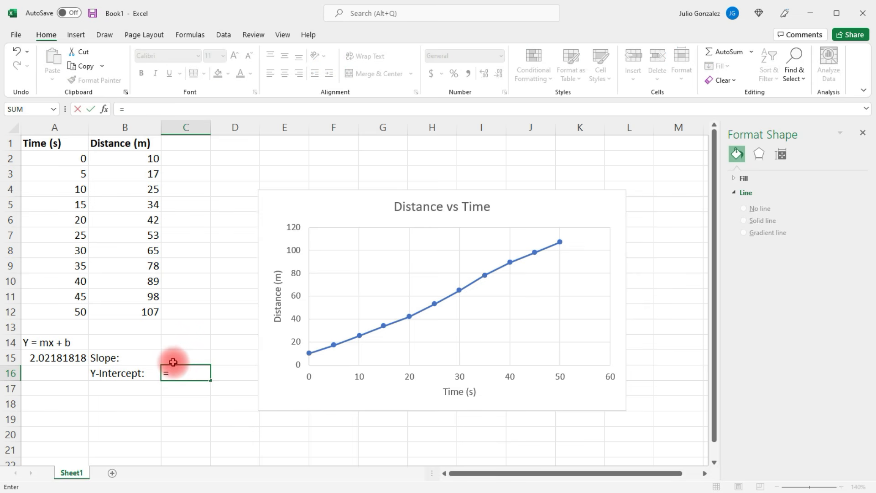
text(intercept()
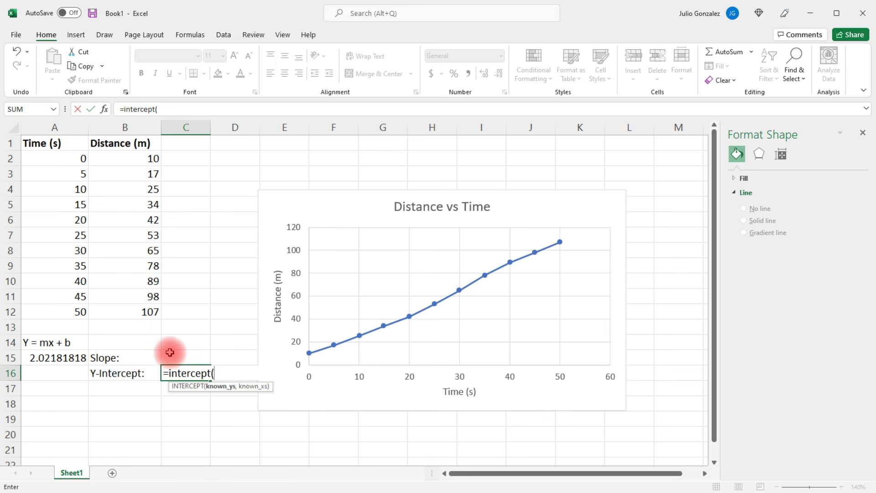
drag(152, 159, 139, 312)
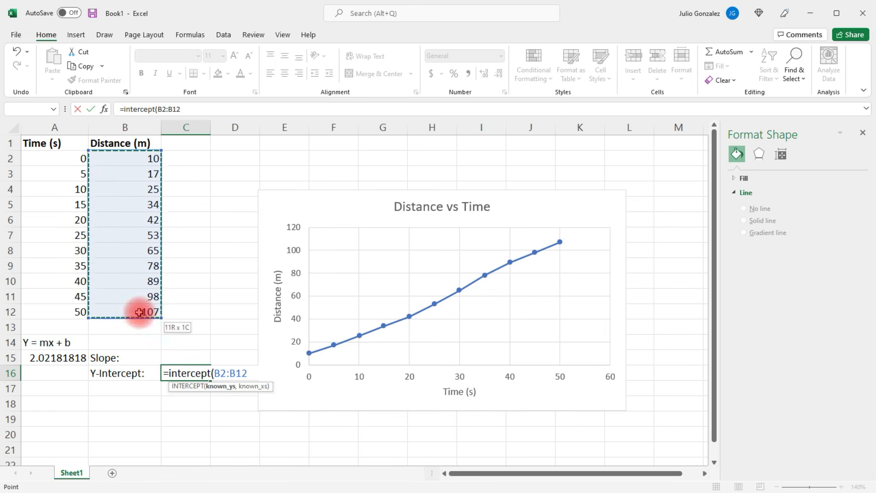
text(,)
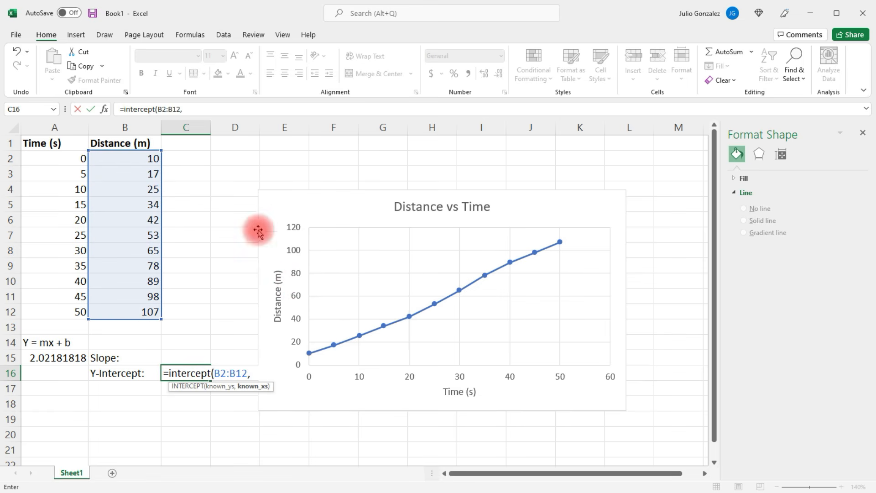
drag(73, 158, 71, 312)
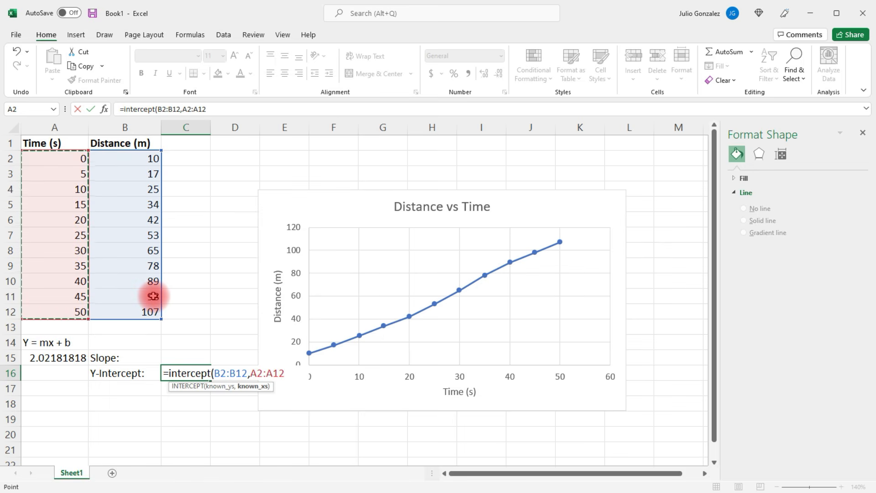
text())
key(Return)
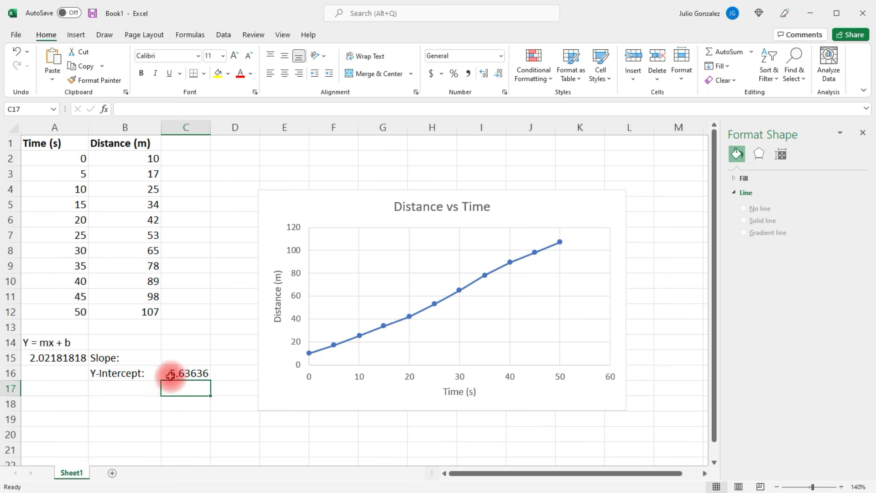
click(69, 357)
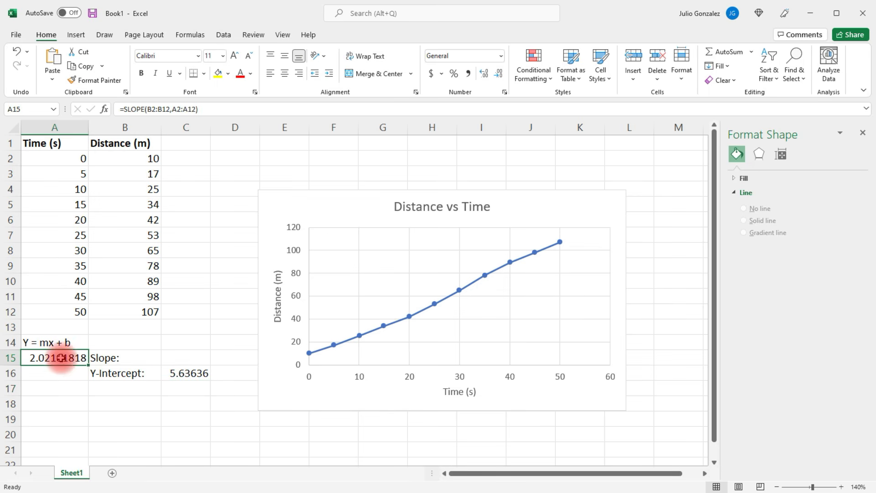
click(51, 400)
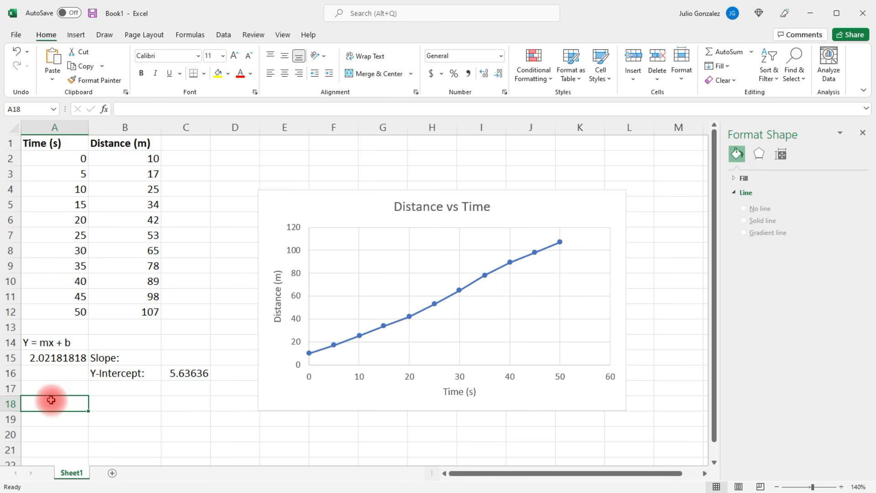
Enter the label "Equation:" in cell A18 and the line equation "Y = 2.0218X + 5.63636" as text in B18
text(Equation)
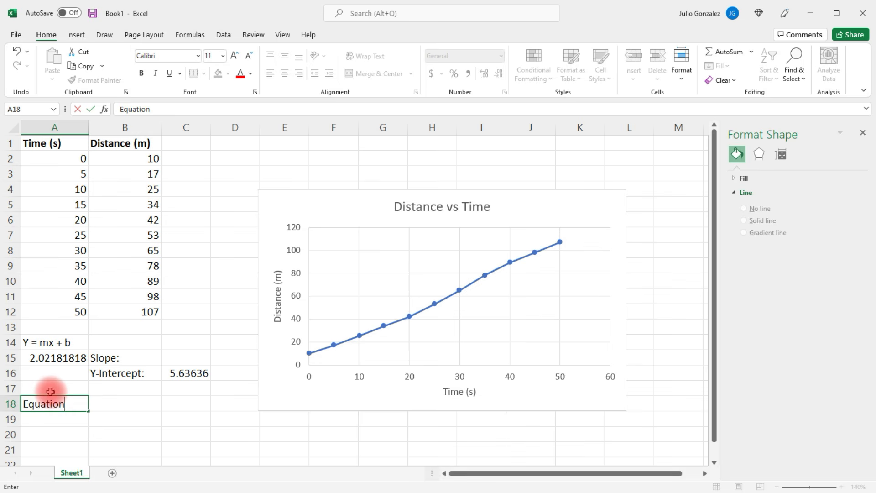
text(:)
key(Tab)
text(Y )
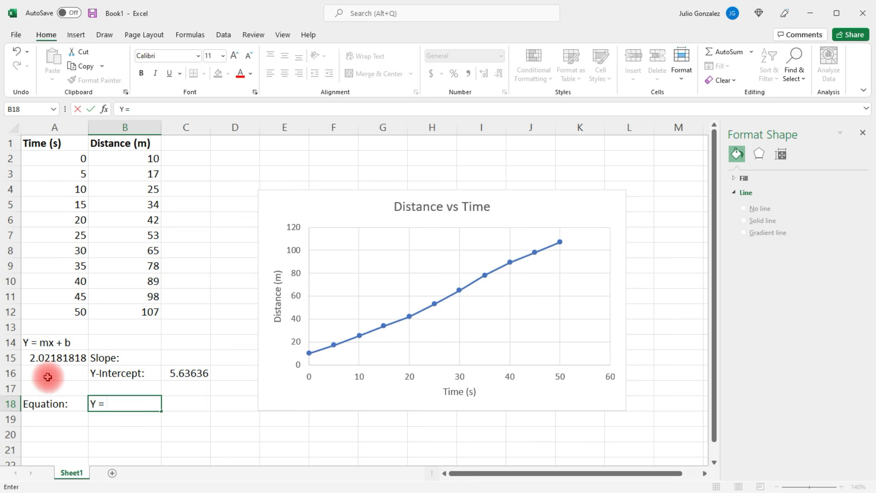
text(= 2.0218X + 5.6)
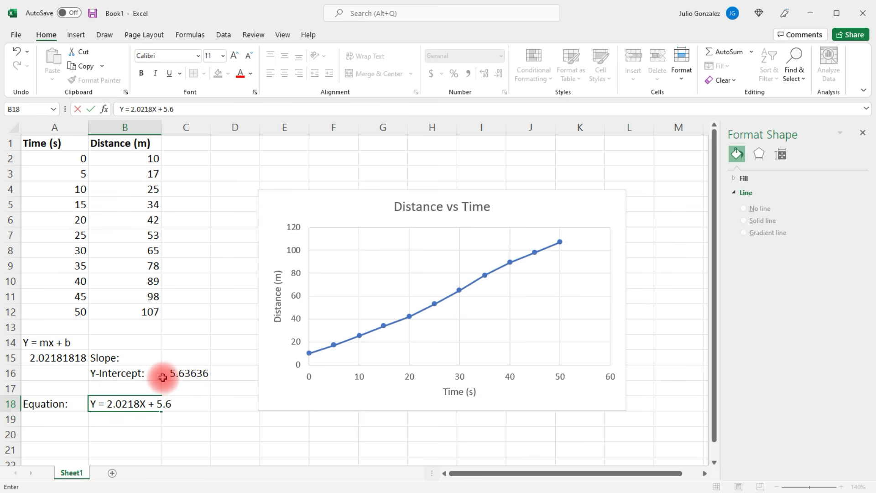
key(Return)
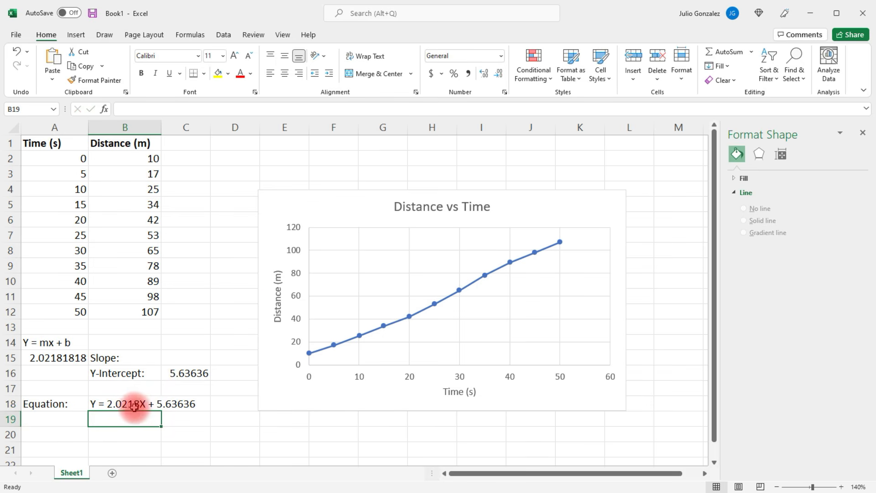
Merge and center the equation across cells B18:C18
drag(134, 406, 185, 405)
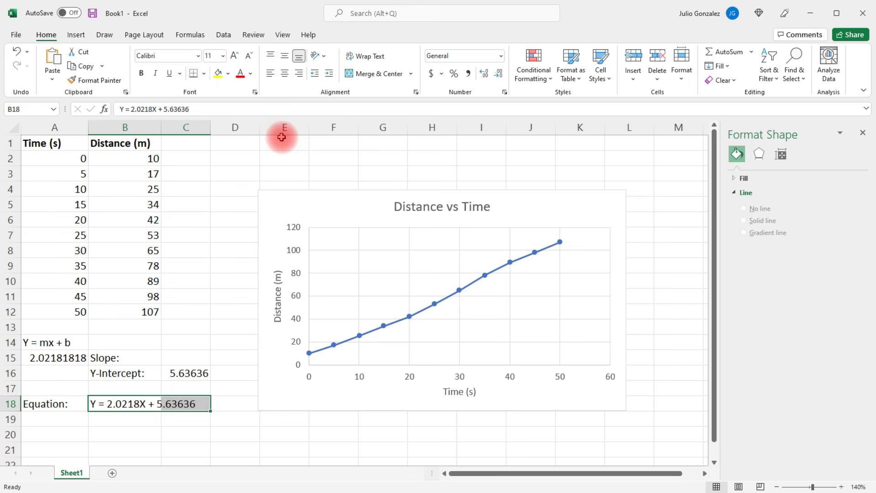
click(382, 74)
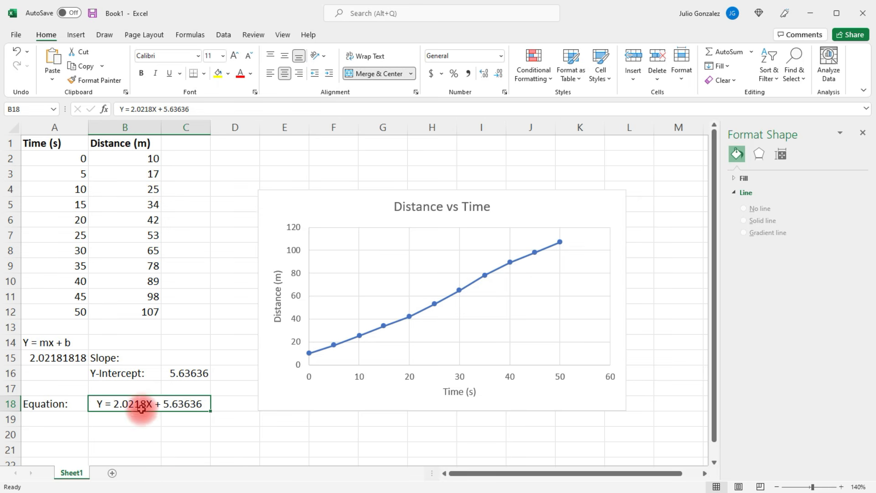
click(139, 423)
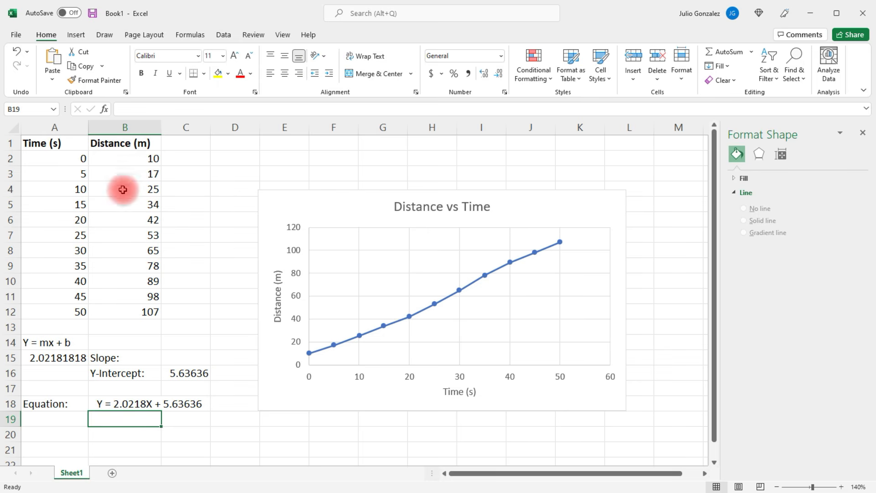
drag(39, 160, 133, 313)
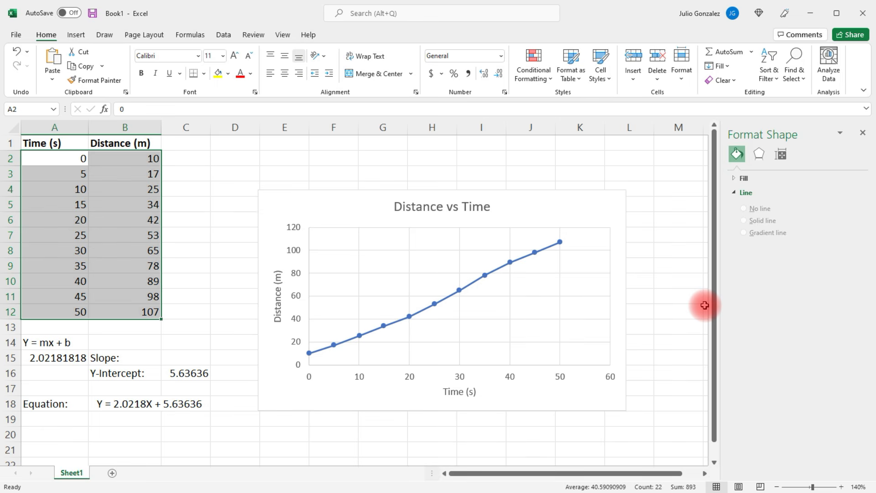
click(146, 406)
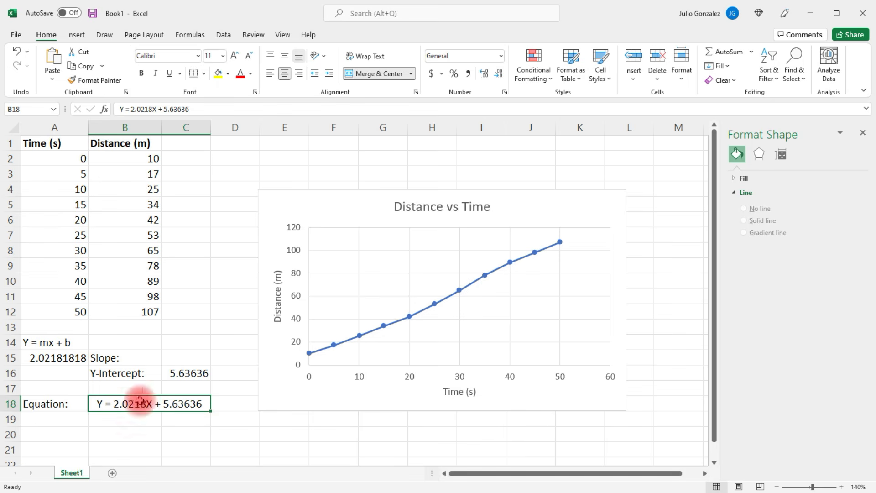
Add a linear trendline to the Distance (m) series with its equation displayed on the chart, placing the equation beside the chart title
click(474, 286)
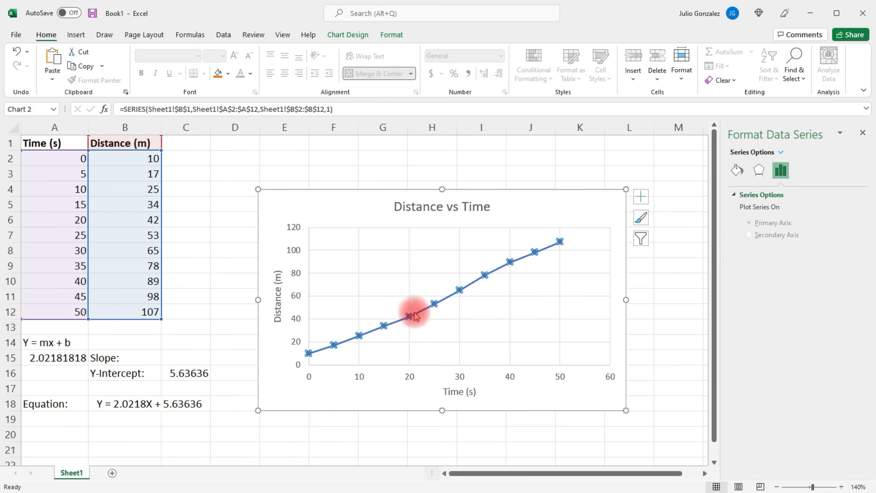
right_click(473, 287)
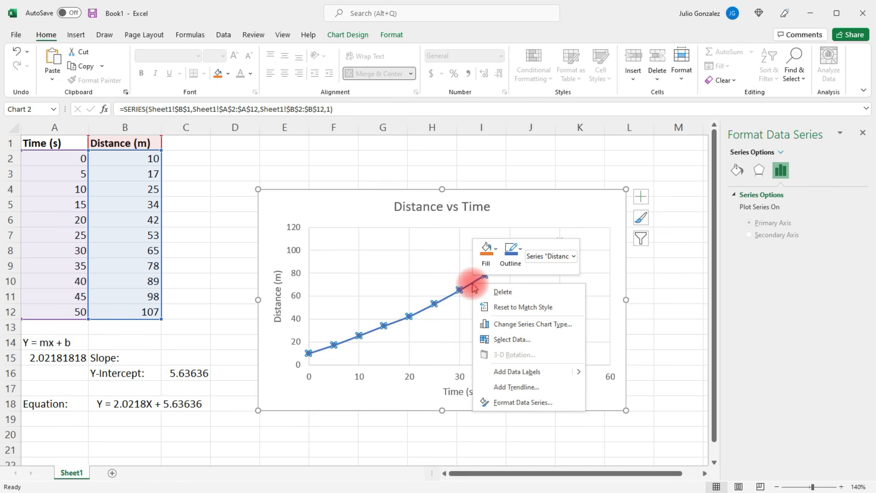
click(517, 388)
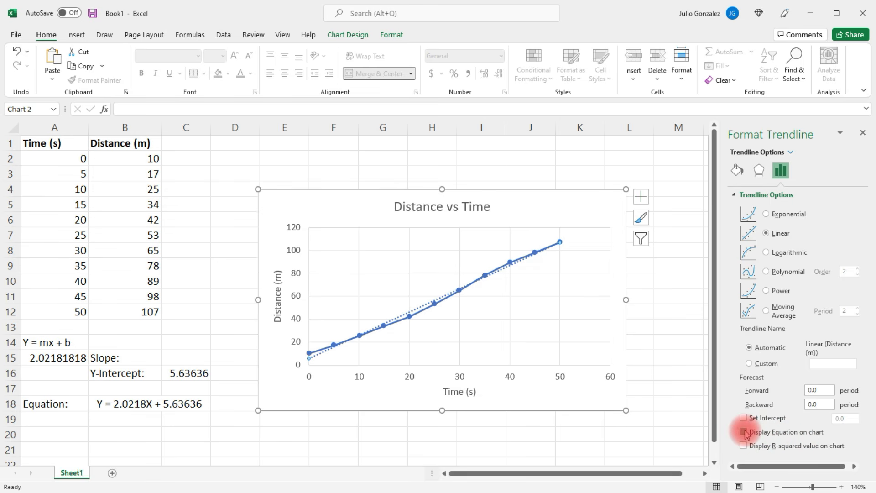
drag(512, 242, 557, 211)
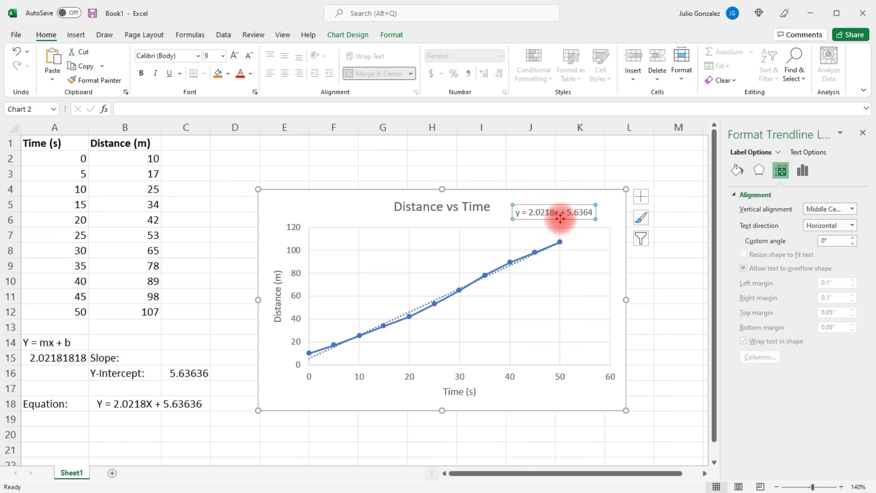
Compare the chart's trendline equation with the equation in B18, the slope in A15 and the y-intercept in C16
click(124, 404)
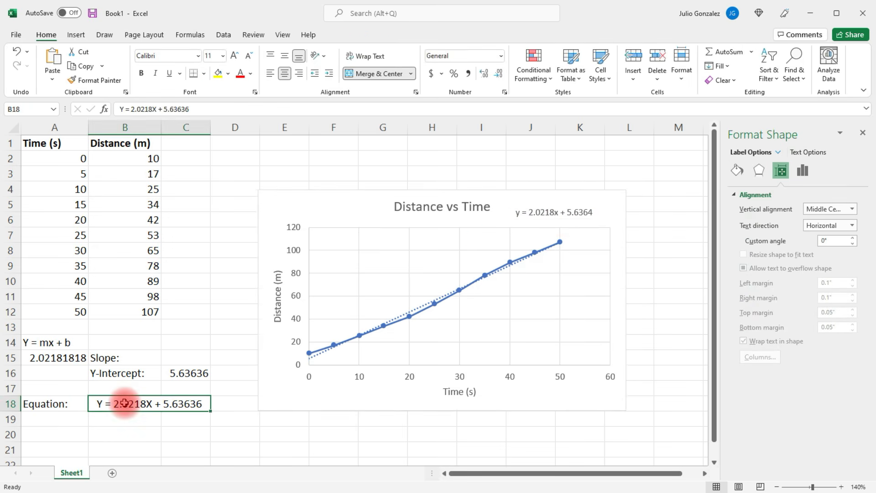
click(567, 215)
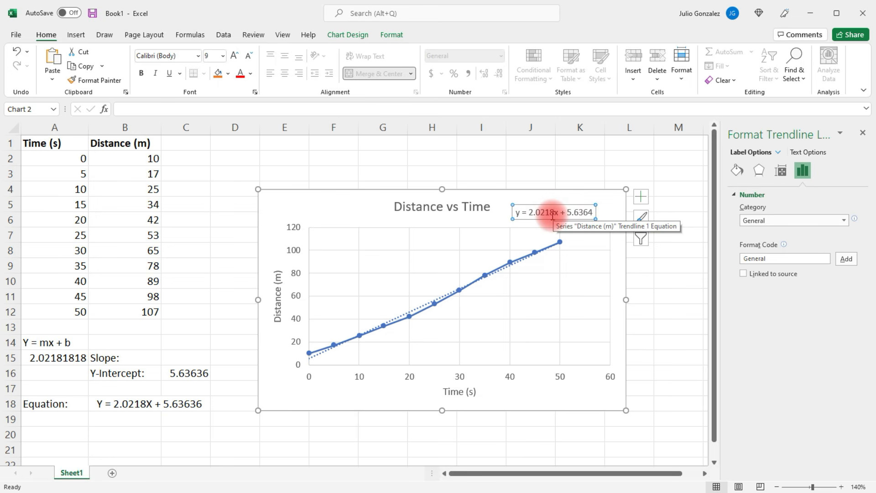
click(48, 358)
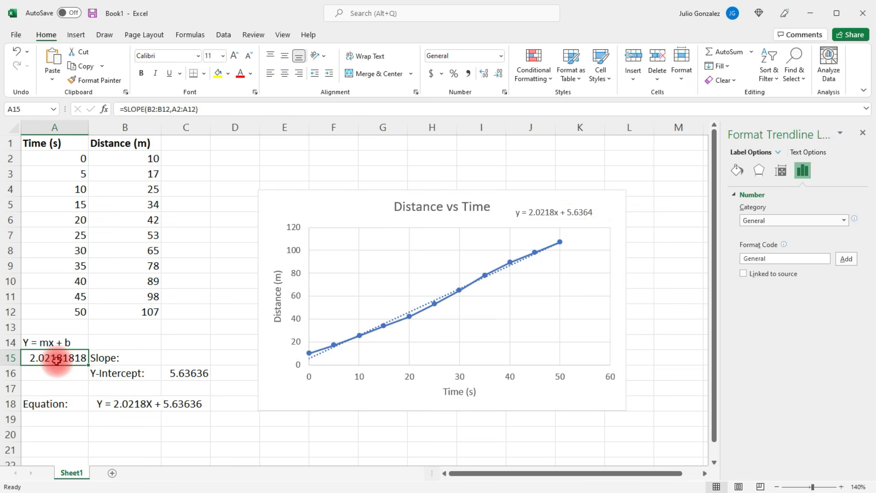
click(570, 219)
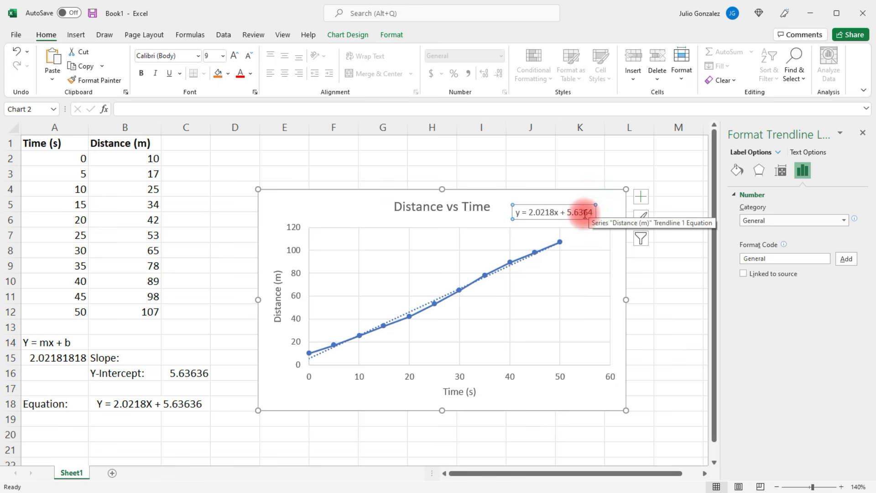
click(195, 373)
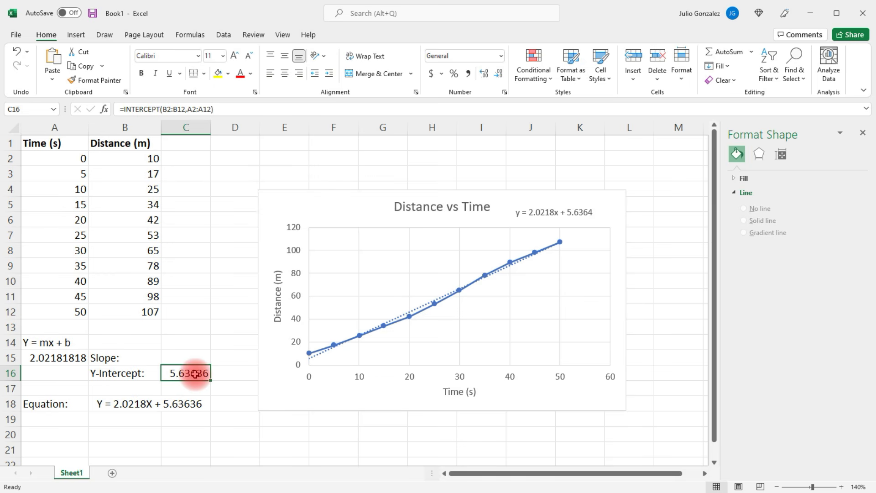
drag(122, 374, 183, 373)
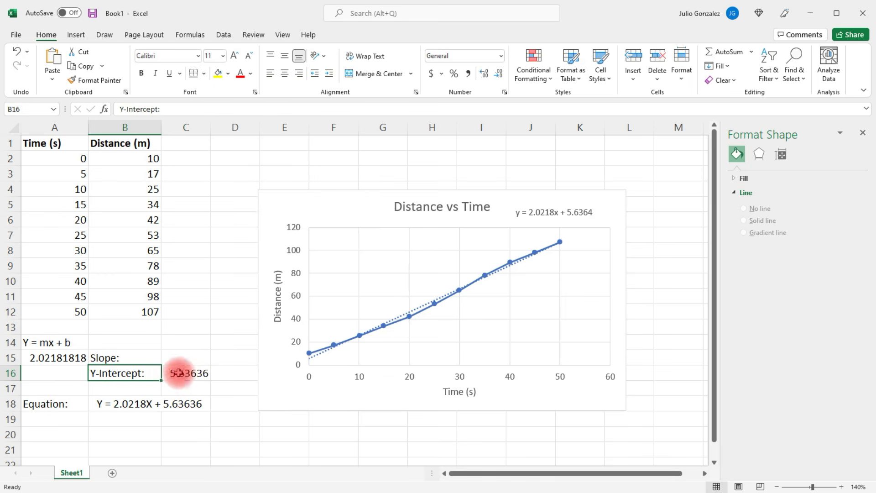
click(225, 444)
Move the trendline equation into the empty plot area below the line and close the formatting pane
drag(581, 217, 586, 318)
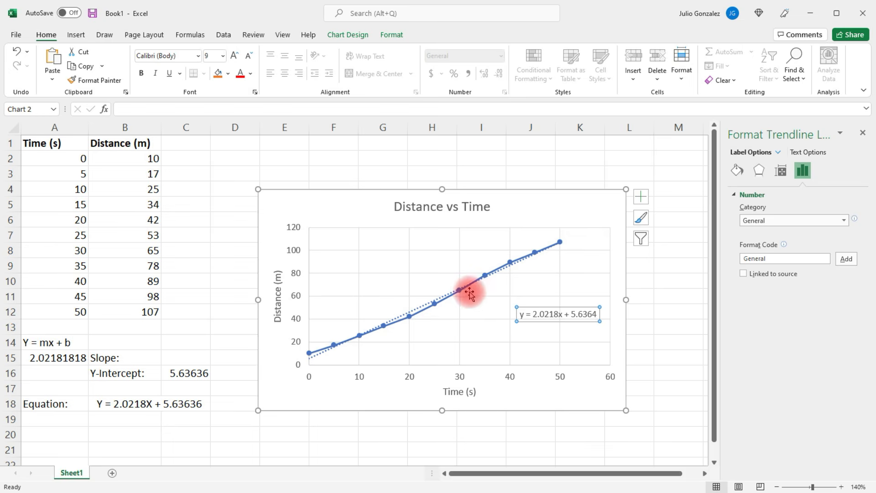
click(571, 260)
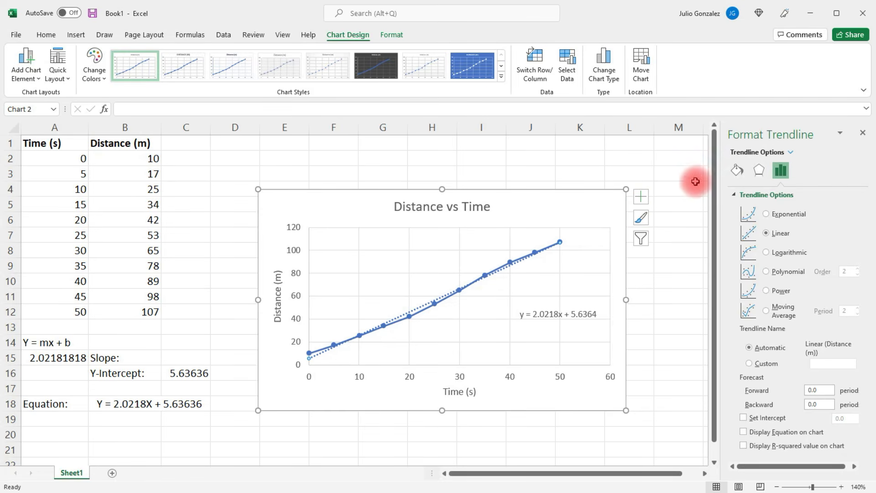
click(862, 133)
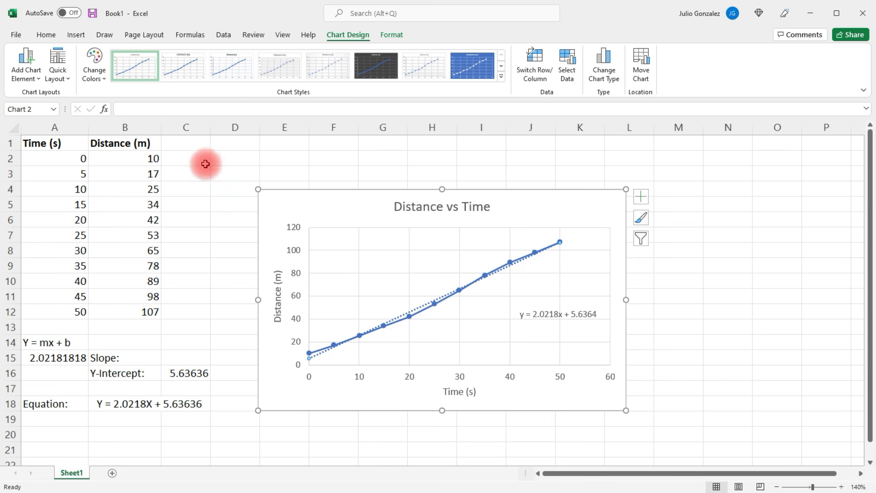
Add primary minor vertical gridlines to the Distance vs Time chart
click(34, 83)
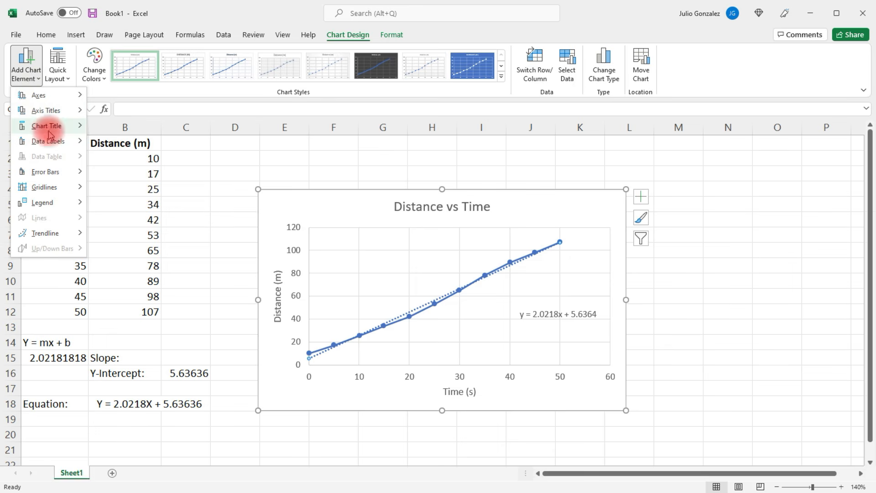
mouse_move(50, 142)
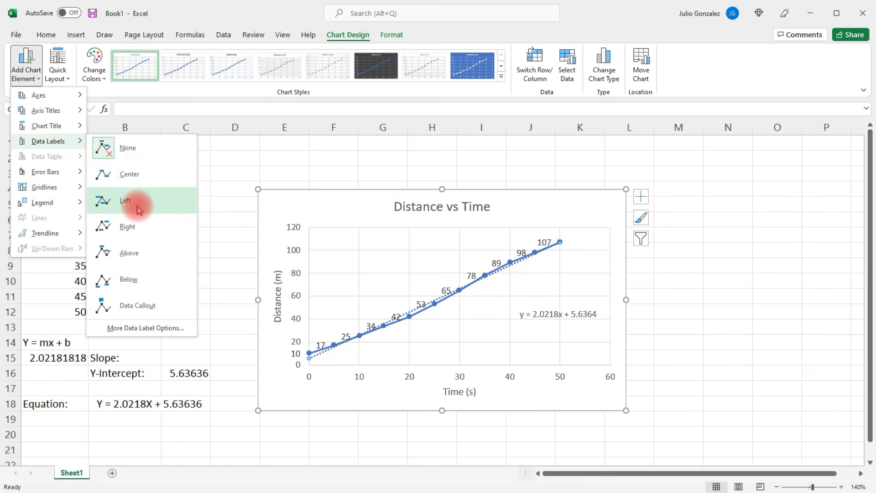
mouse_move(55, 173)
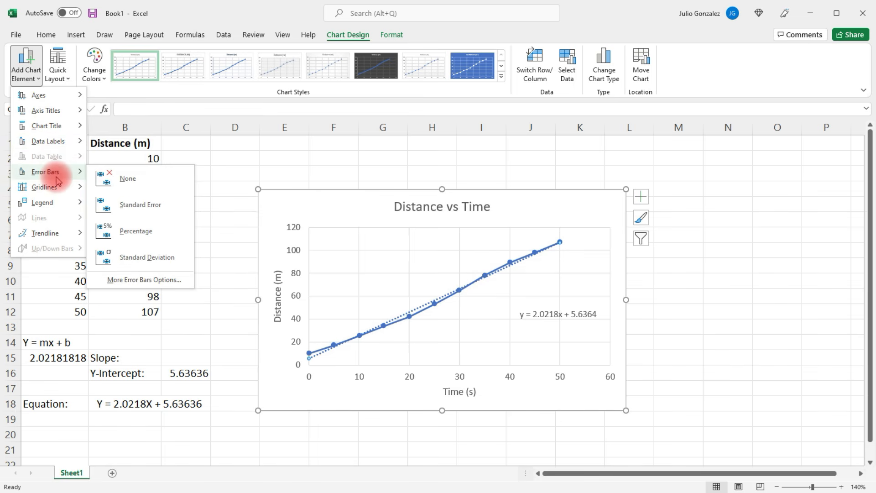
mouse_move(58, 190)
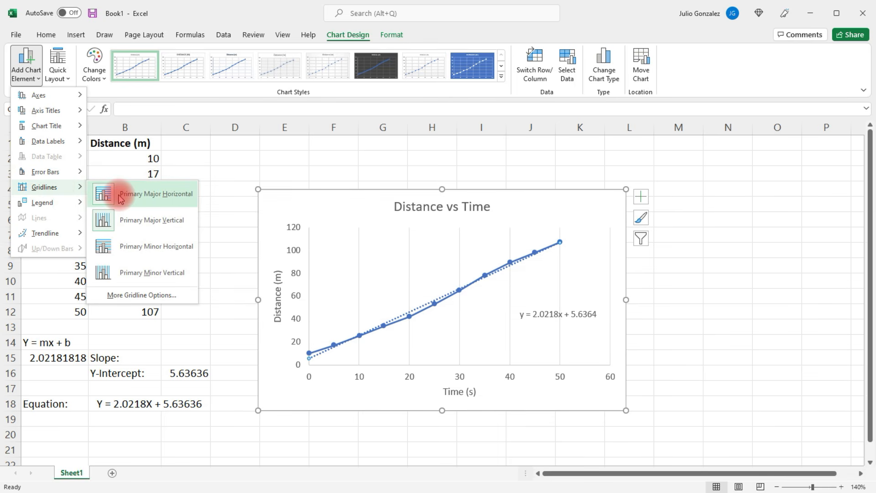
click(123, 227)
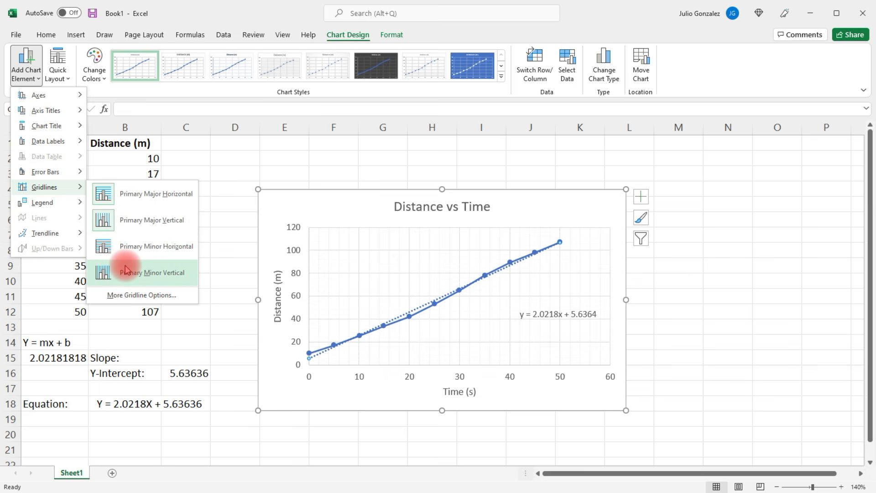
click(152, 276)
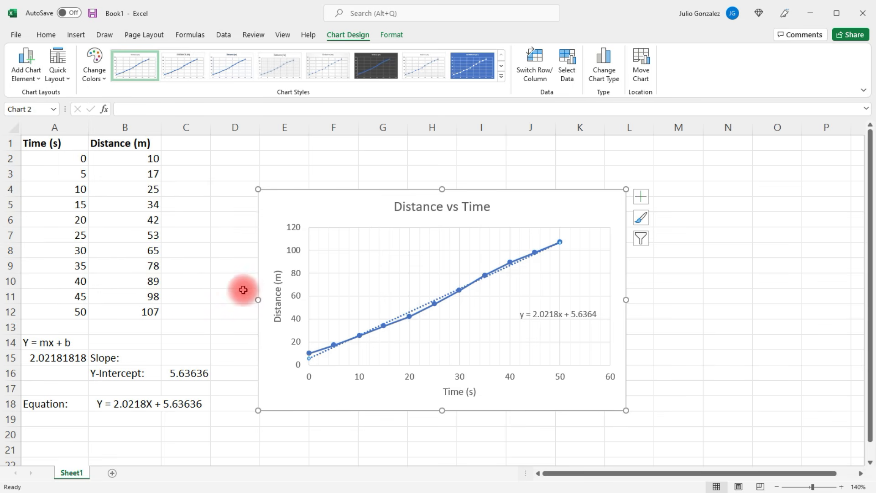
Look through the chart's legend and axis title options, and undo the added minor vertical gridlines
click(27, 66)
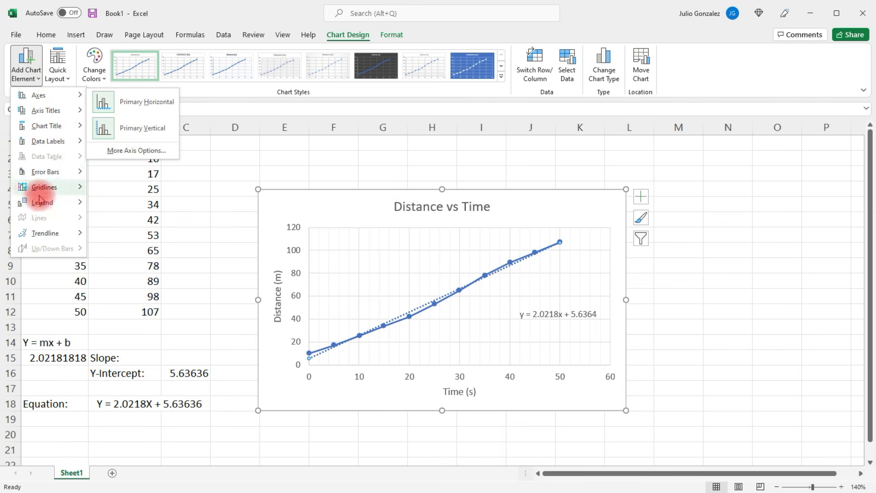
mouse_move(40, 202)
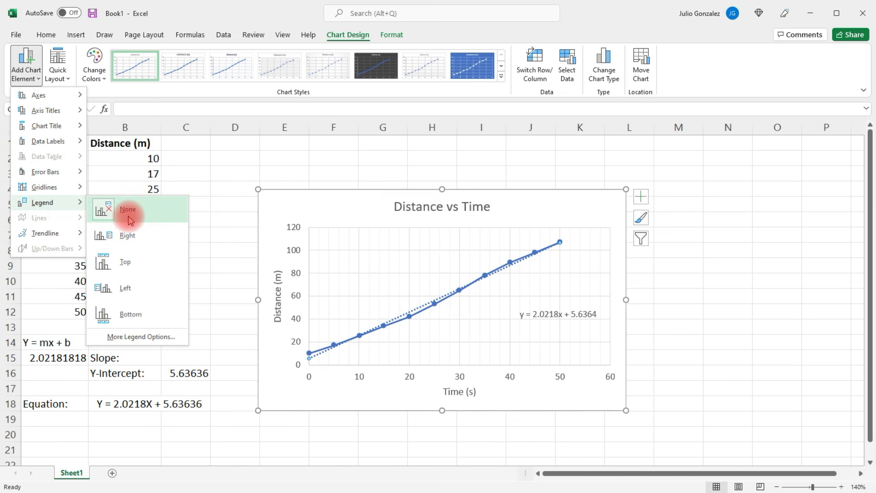
click(129, 236)
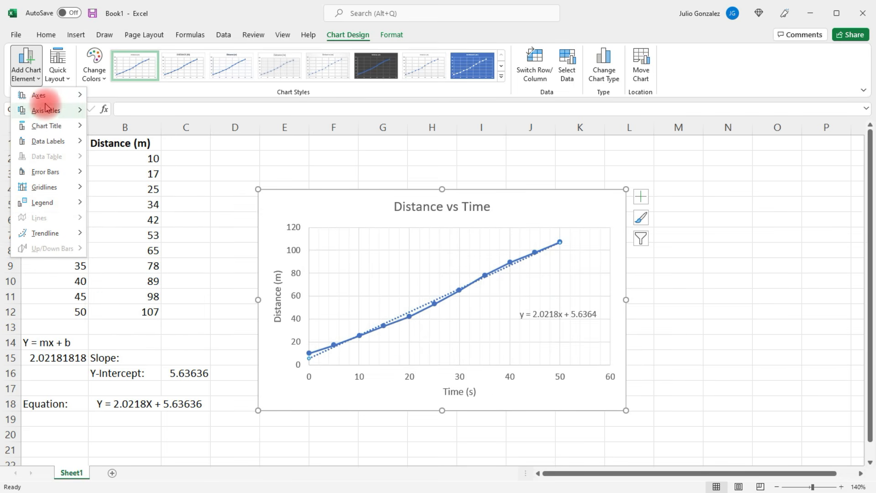
mouse_move(47, 109)
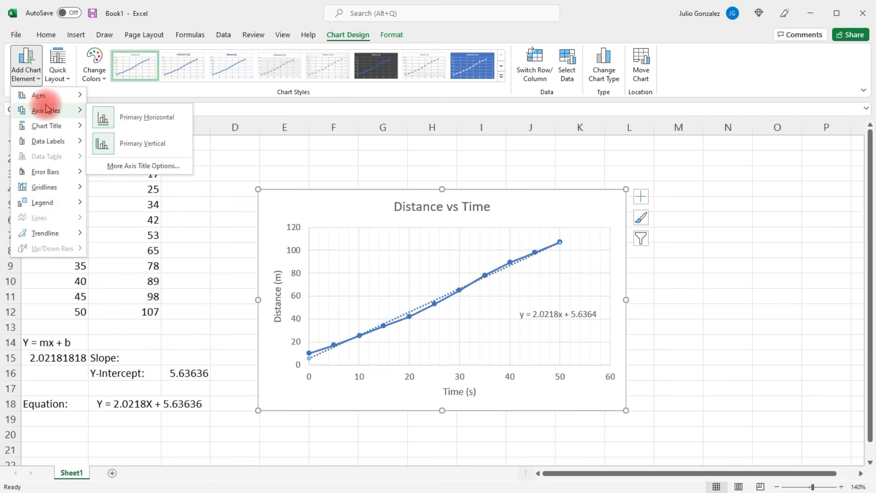
click(217, 172)
key(ctrl+z)
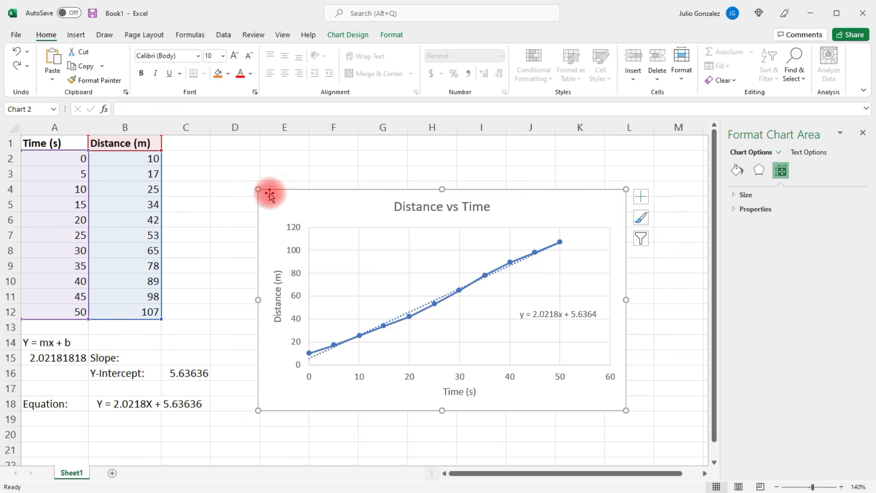
Look through the available chart styles for the Distance vs Time chart without applying one
click(347, 212)
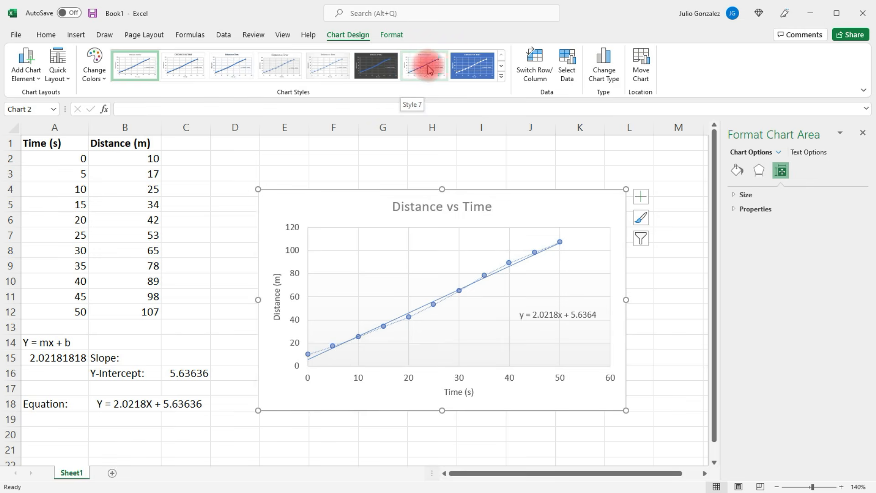
click(500, 68)
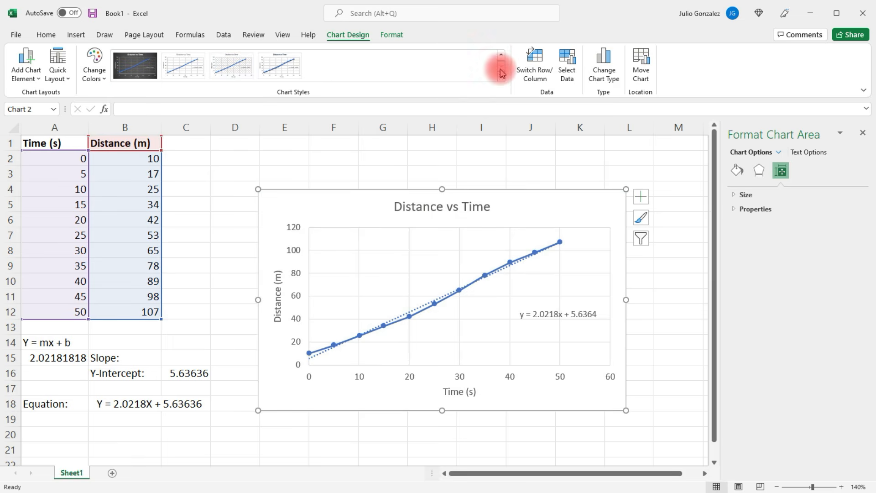
click(150, 71)
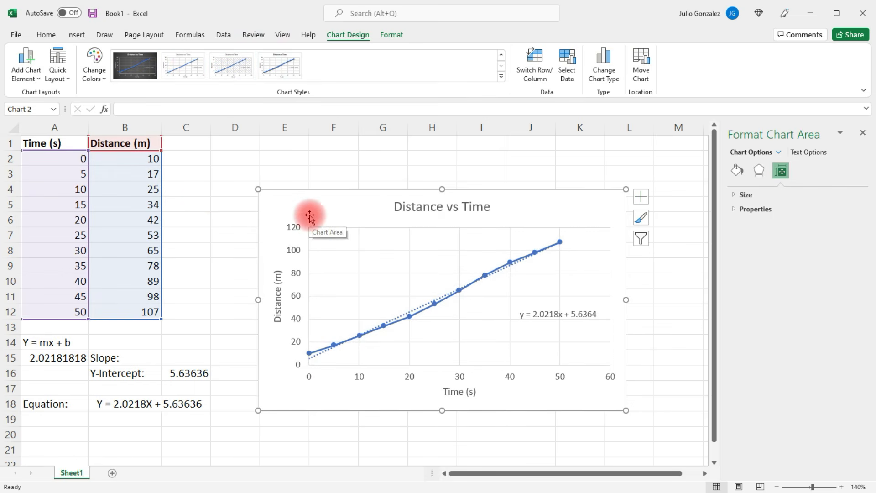
Recolor the chart's data series and trendline with the monochromatic green palette that runs from dark to light
click(435, 306)
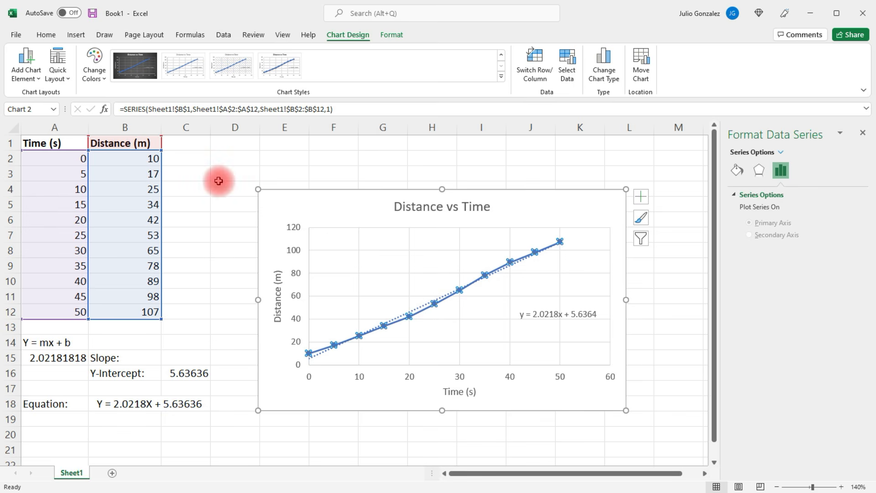
click(96, 68)
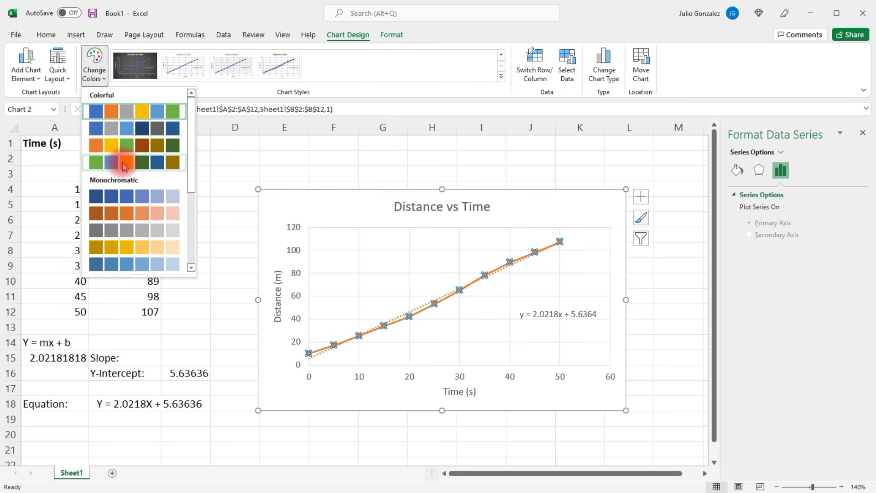
scroll(195, 183, down, 5)
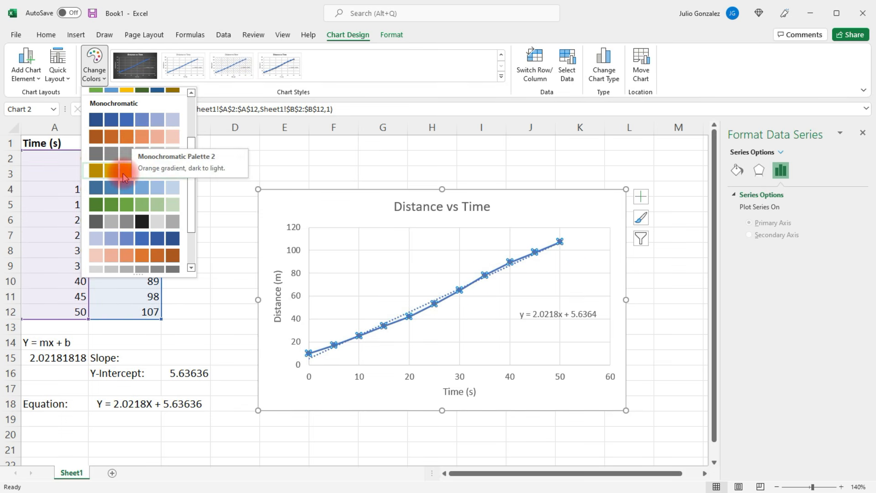
click(127, 205)
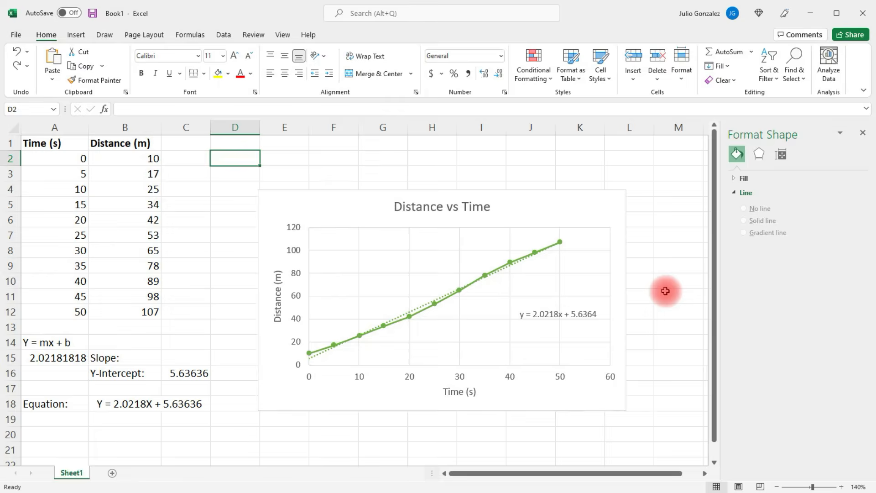
Format the chart title "Distance vs Time" in red, bold, at font size 24
click(476, 210)
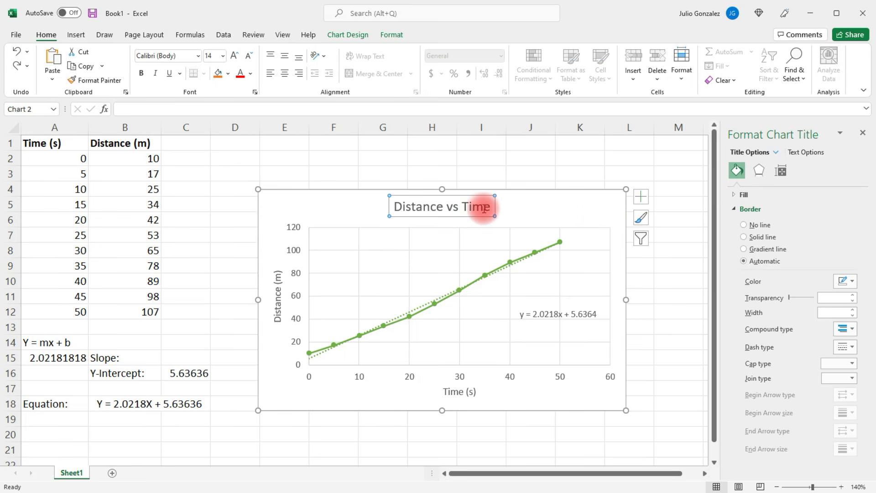
drag(489, 206, 396, 206)
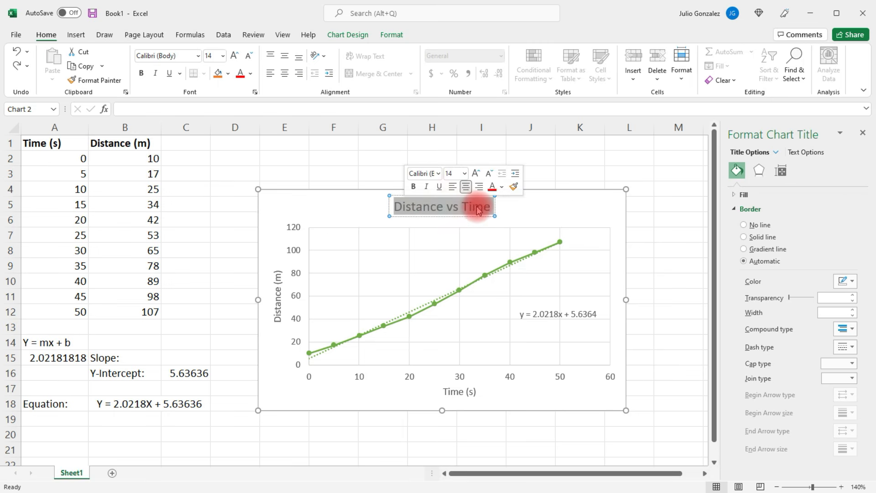
click(502, 186)
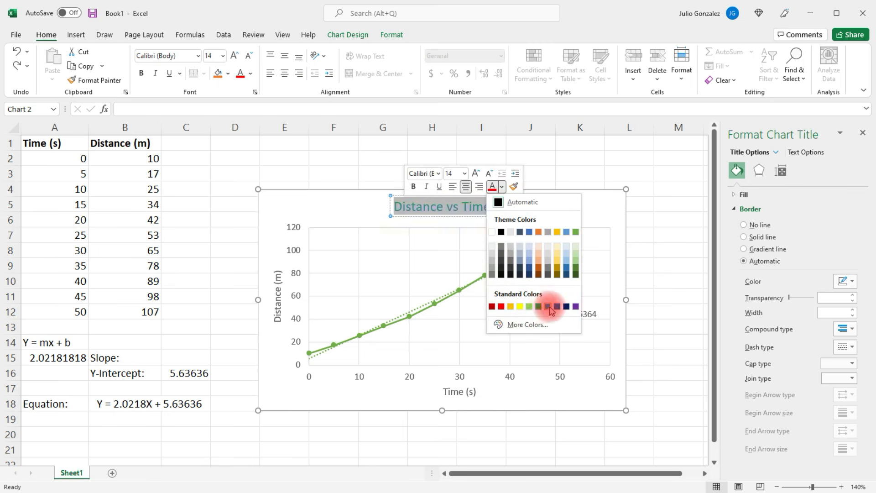
click(501, 307)
click(413, 187)
click(464, 173)
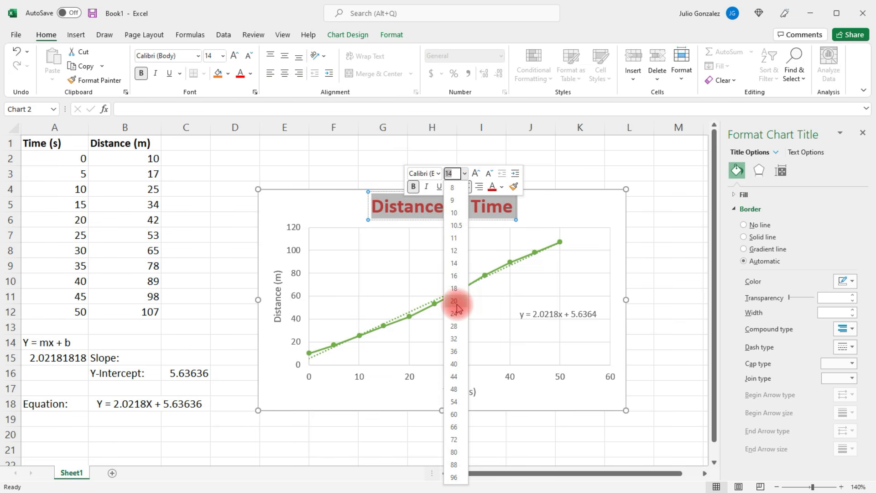
click(456, 314)
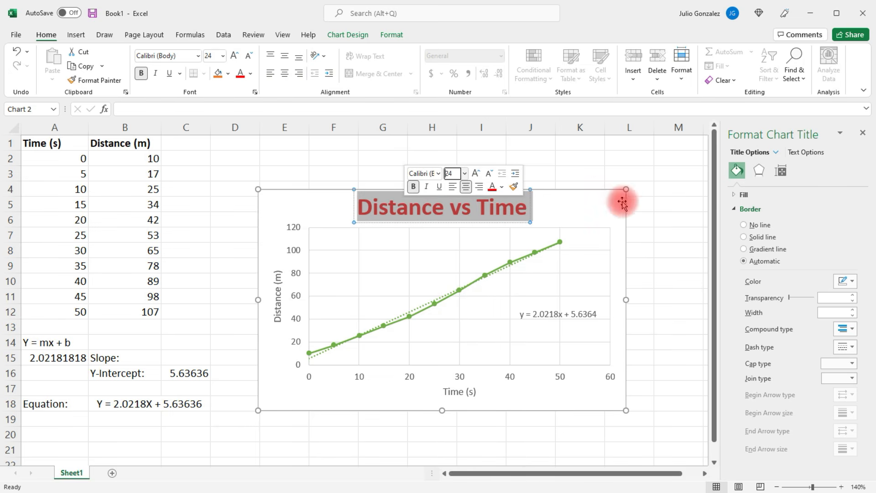
Enlarge the Distance vs Time chart and move it beside the data so it spans about columns D to L
click(627, 188)
drag(627, 188, 658, 162)
click(590, 184)
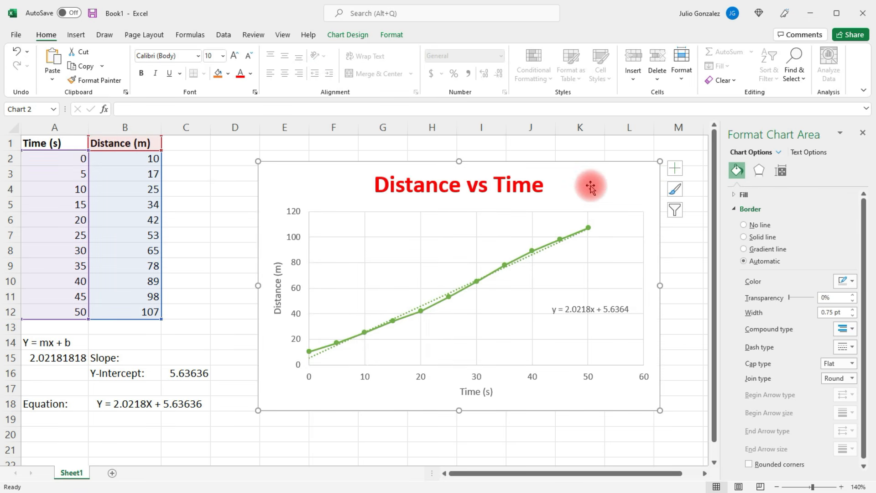
drag(569, 188, 537, 237)
drag(625, 206, 648, 191)
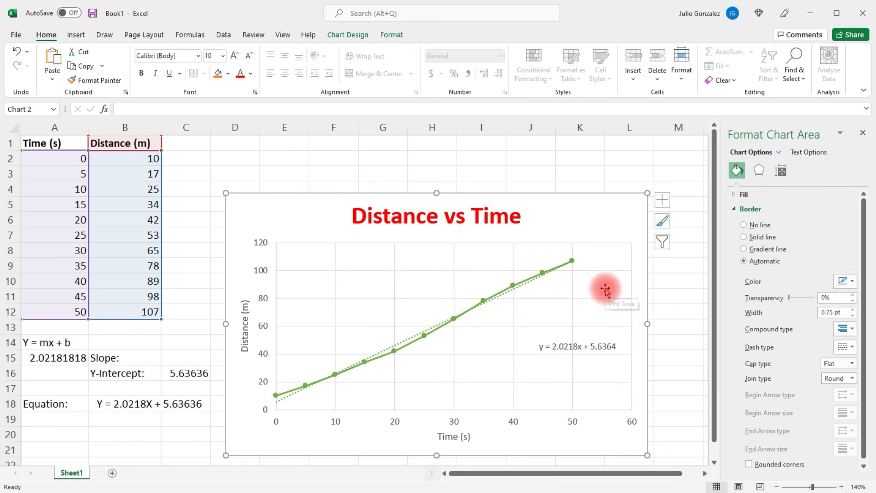
Format the horizontal axis title "Time (s)" in bold black text at font size 16
click(455, 436)
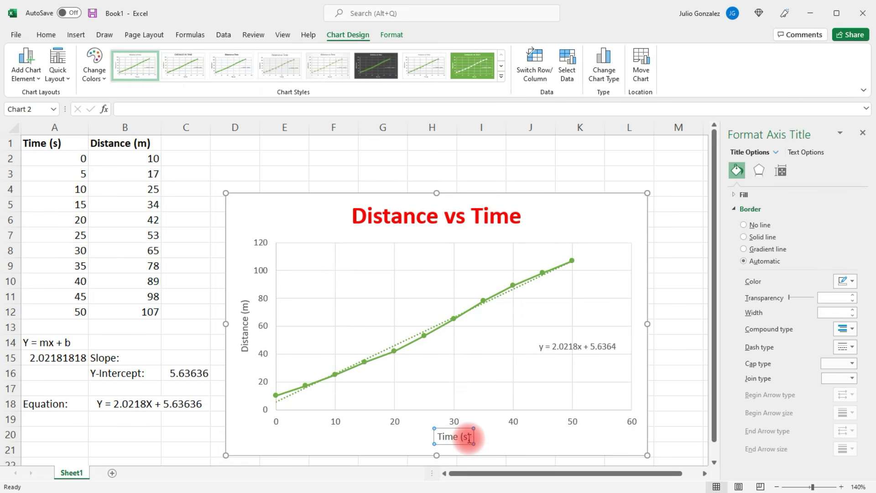
click(469, 437)
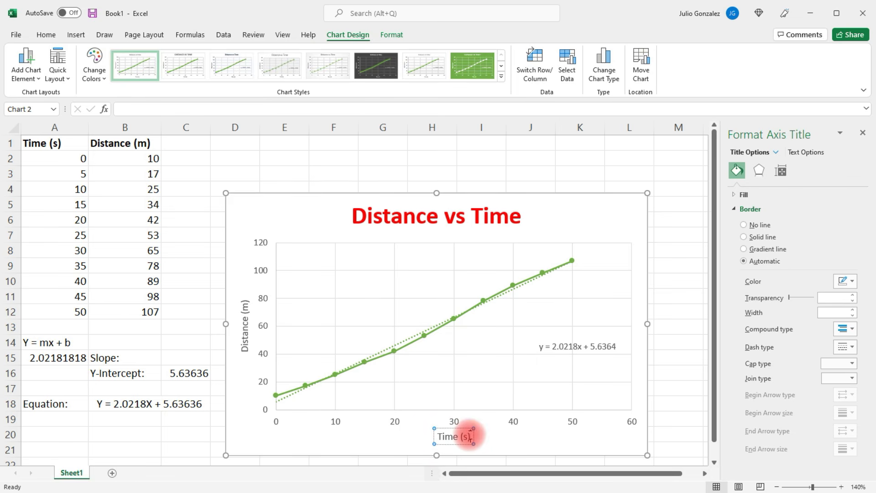
drag(470, 436, 442, 438)
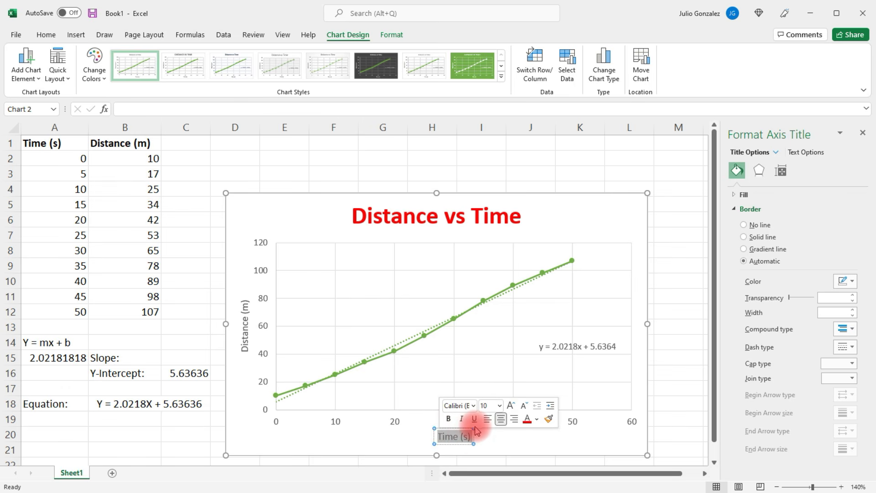
click(448, 419)
click(499, 405)
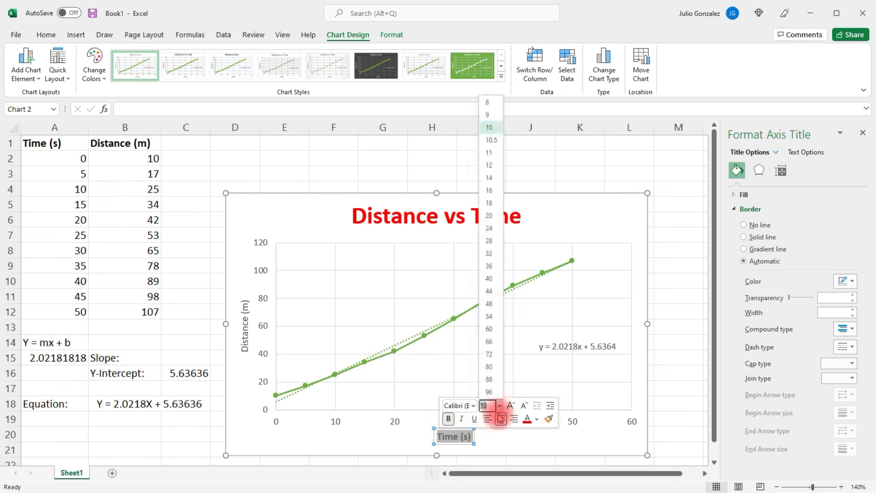
click(488, 191)
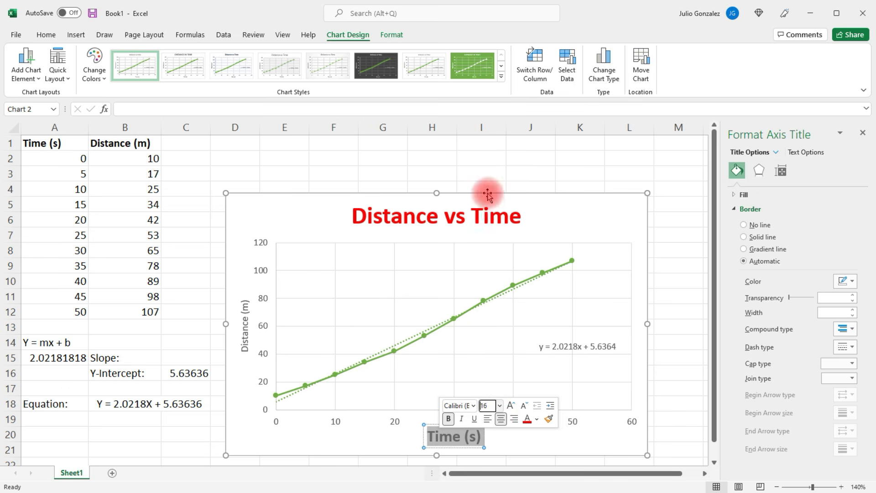
click(540, 422)
click(532, 308)
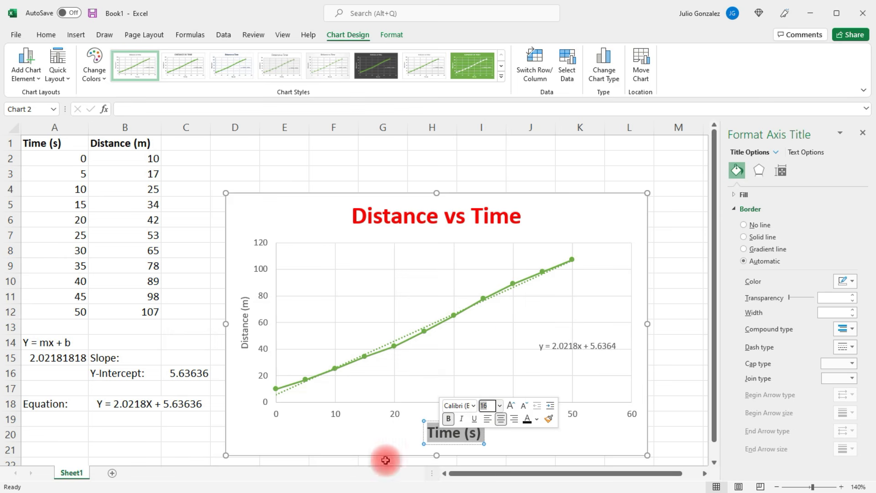
drag(385, 460, 388, 459)
Format the vertical axis title "Distance (m)" in bold at font size 16
click(247, 299)
click(247, 299)
drag(247, 296, 247, 329)
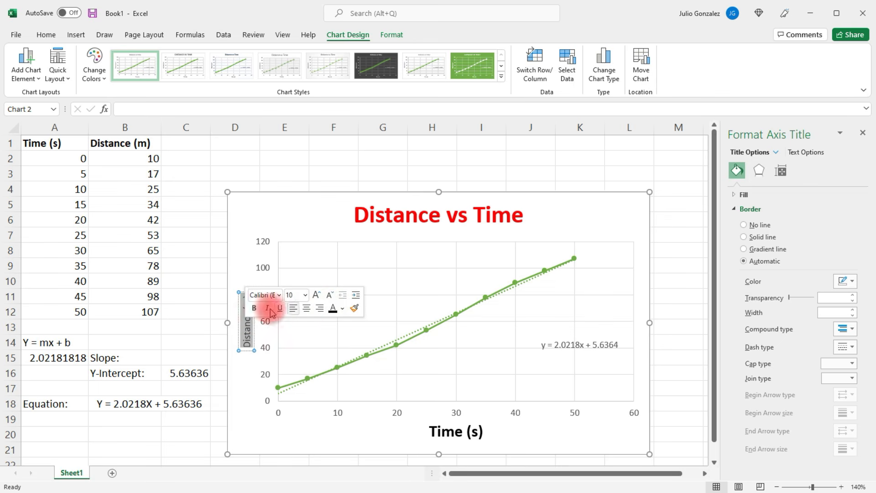
click(254, 308)
click(305, 295)
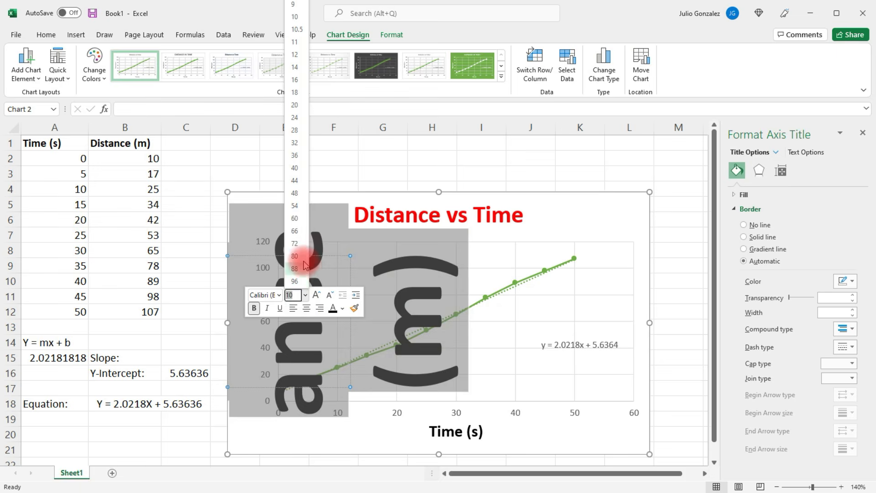
click(294, 92)
click(564, 225)
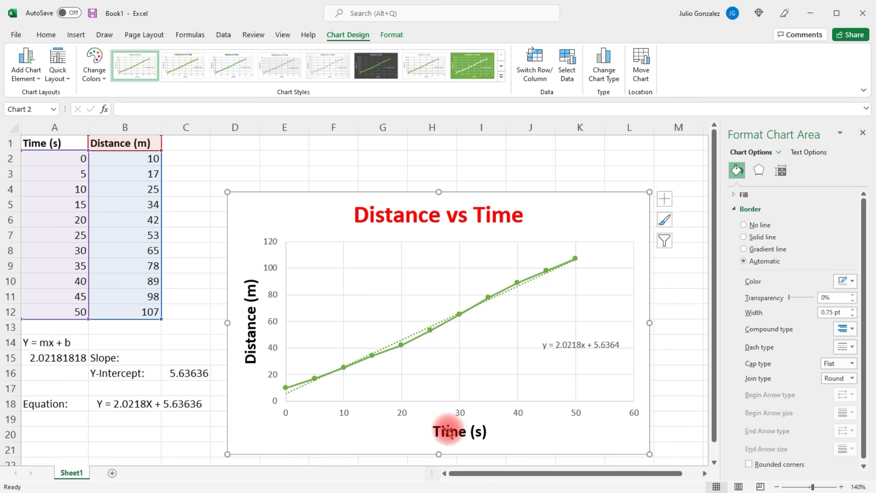
Check the calculated equation in B18 against the trendline equation label on the styled chart
click(100, 404)
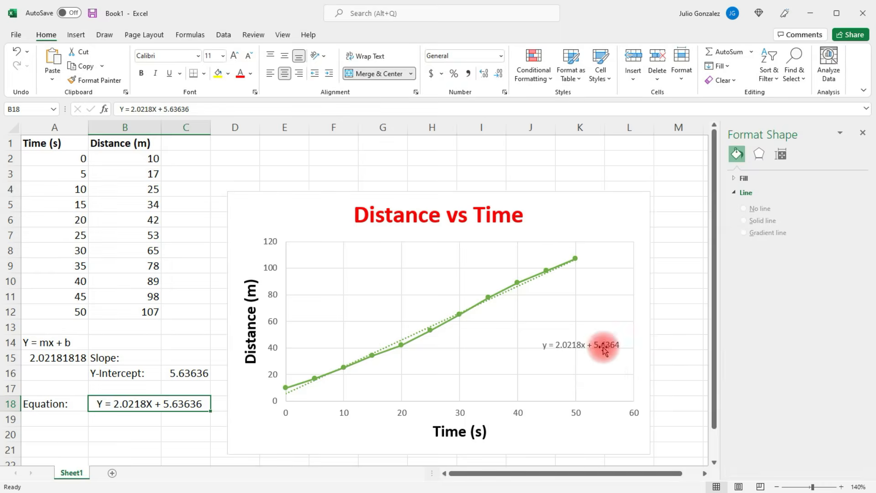
click(606, 347)
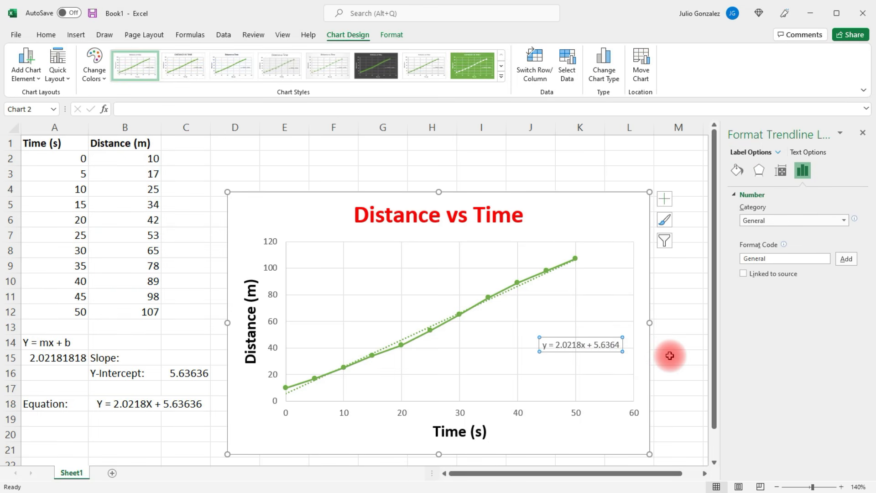